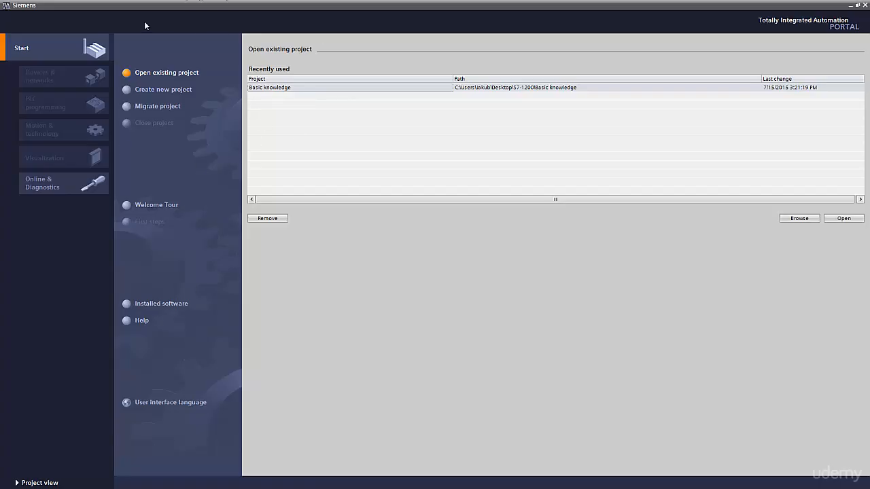
Search for accessible devices over PN/IE with the Marvell Yukon 88E8040T adapter and show the detected S7-1200 in the project view
click(44, 188)
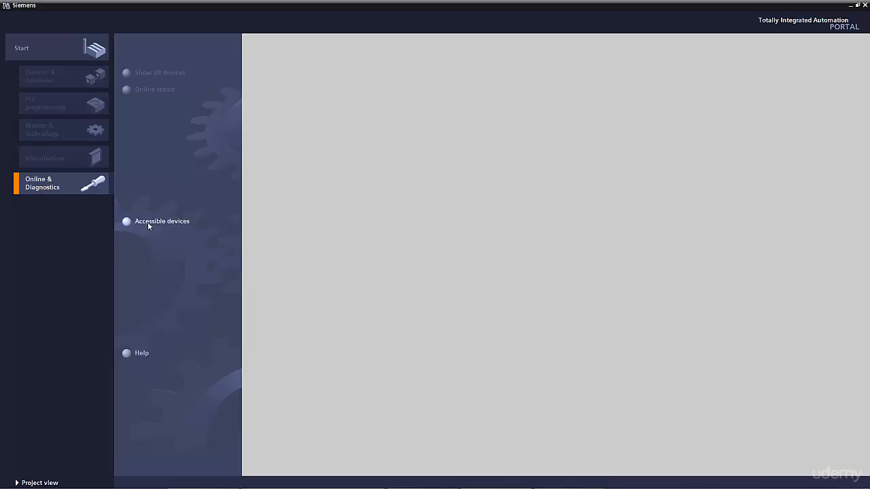
click(148, 222)
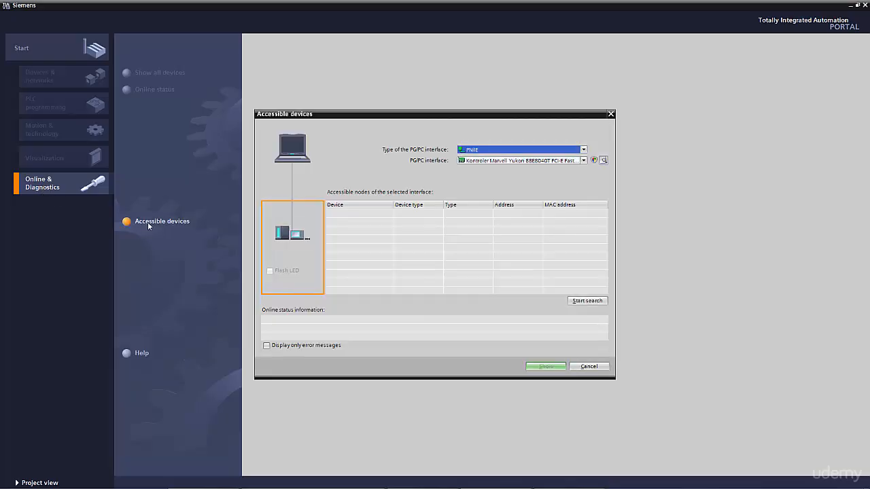
click(584, 150)
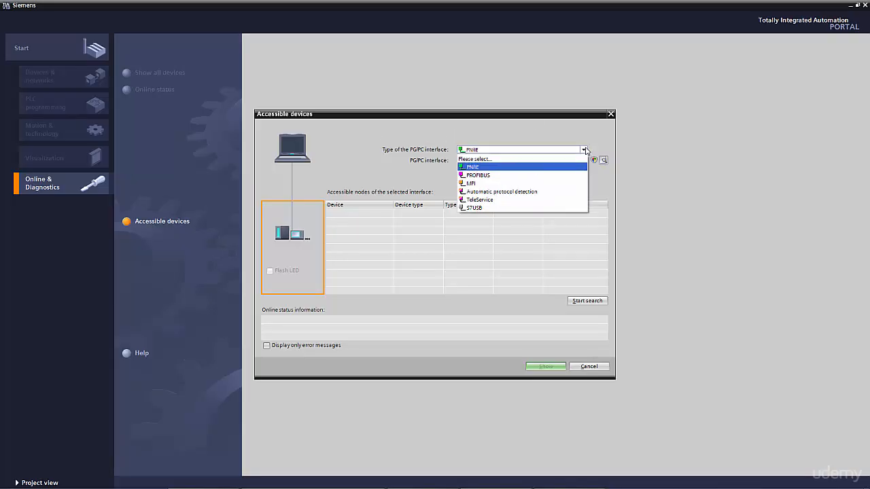
click(473, 167)
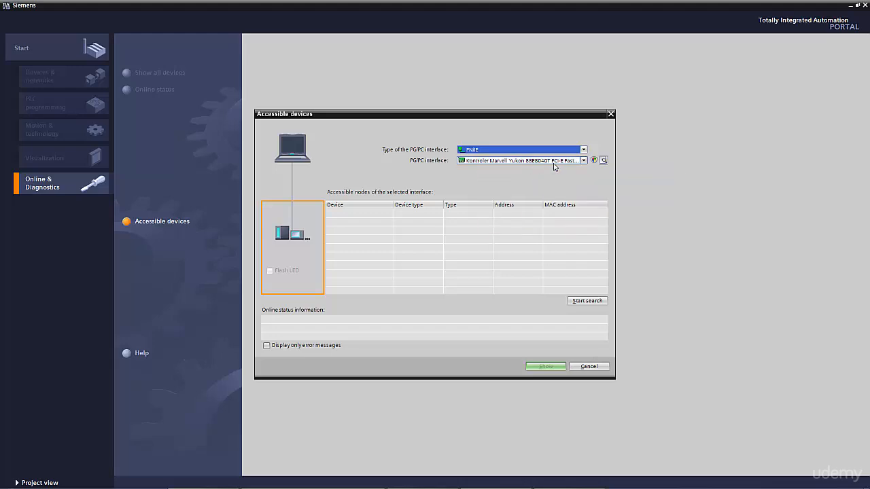
click(583, 161)
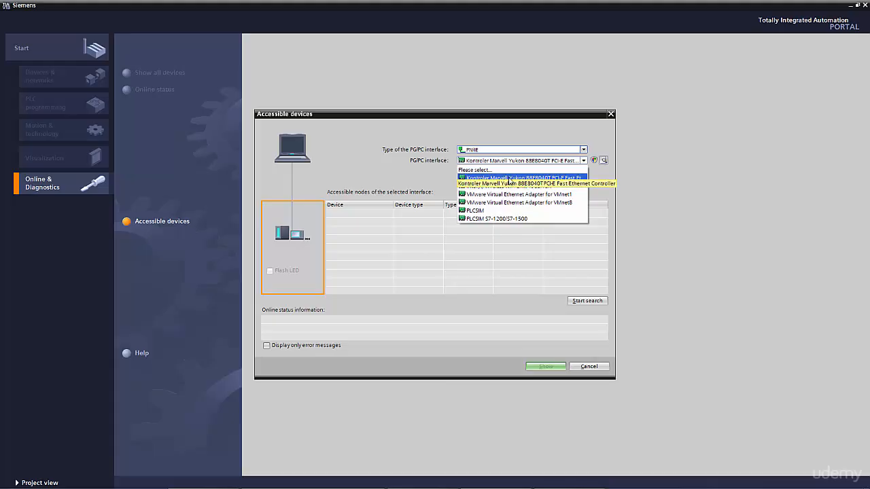
click(522, 178)
click(580, 303)
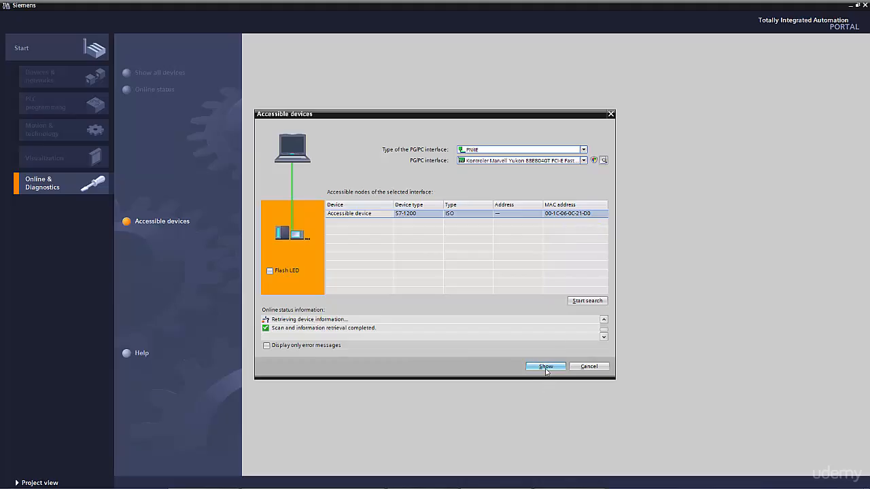
click(546, 368)
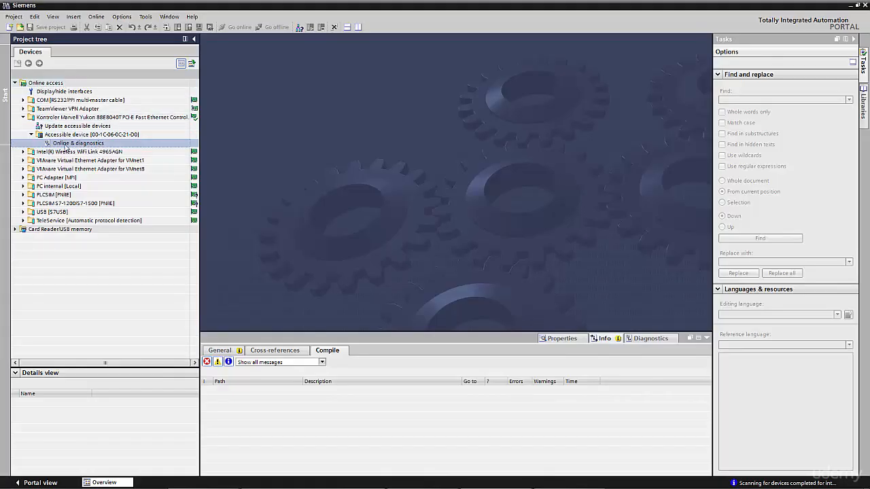
Open the accessible device's online diagnostics and examine its functions for assigning an IP address and a PROFINET device name
double_click(66, 145)
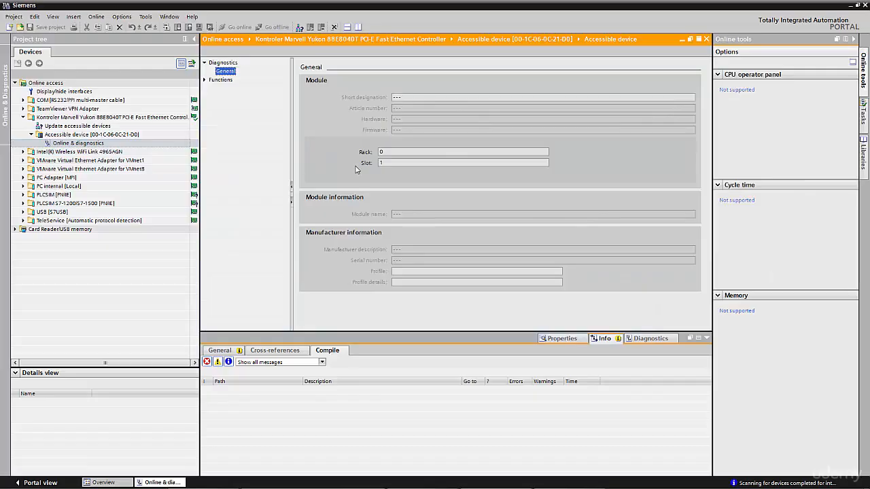
click(204, 80)
click(228, 89)
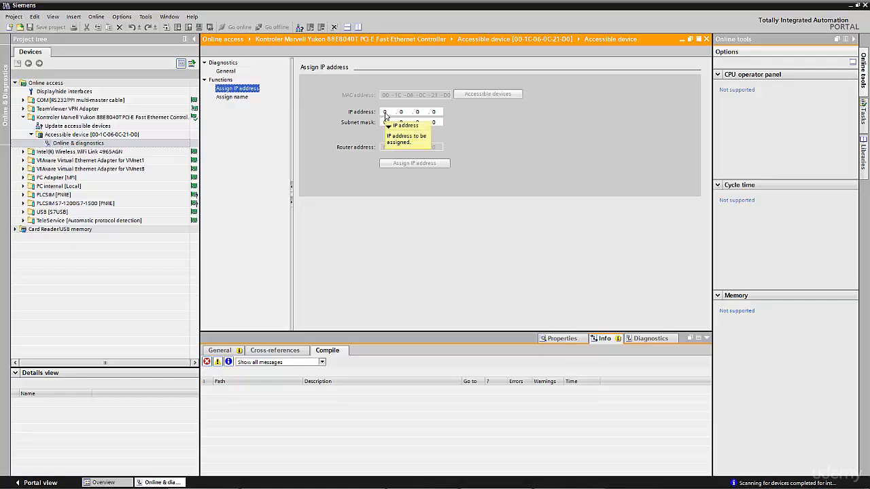
click(239, 98)
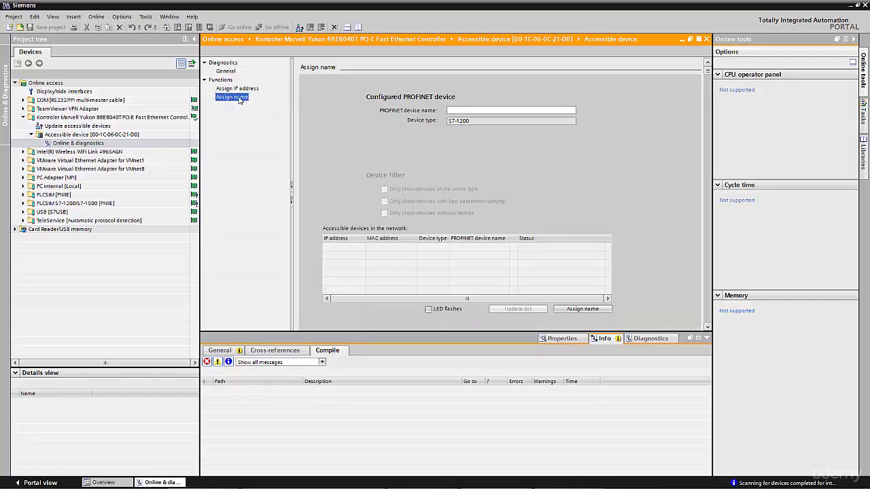
click(460, 109)
Return to the portal view and create a new project named Parametrization
click(48, 483)
click(48, 49)
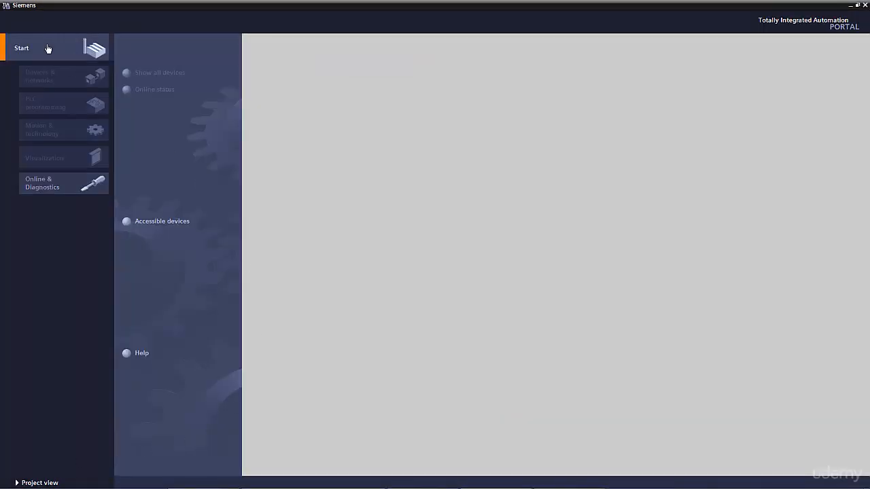
click(146, 91)
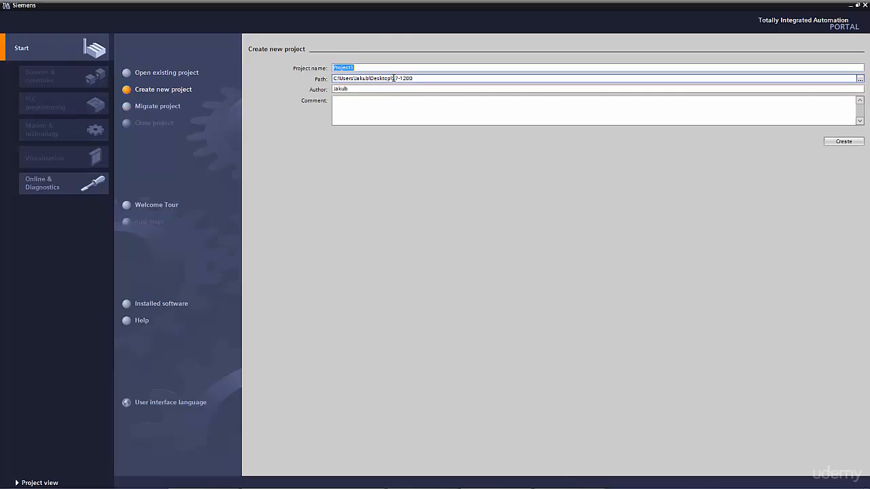
text(Parametrization)
click(848, 145)
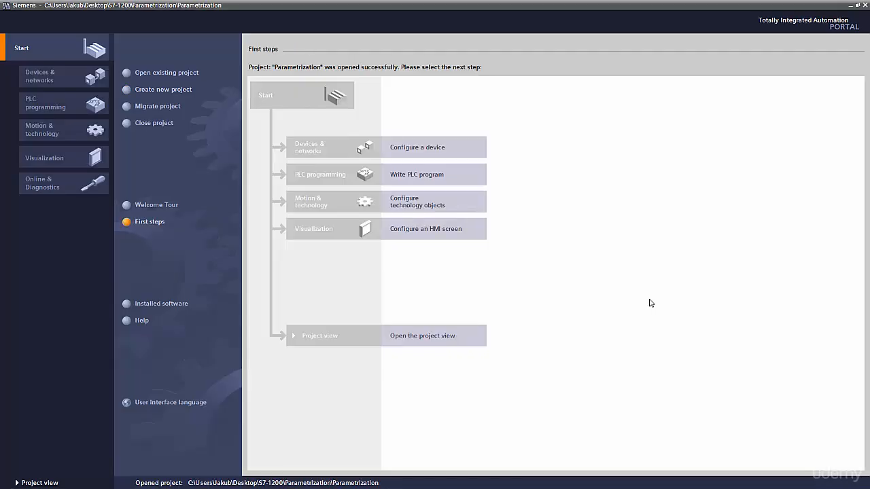
Open the project view and add a CPU 1214C AC/DC/Rly controller with article number 6ES7 214-1BG31-0XB0 to the project
click(454, 342)
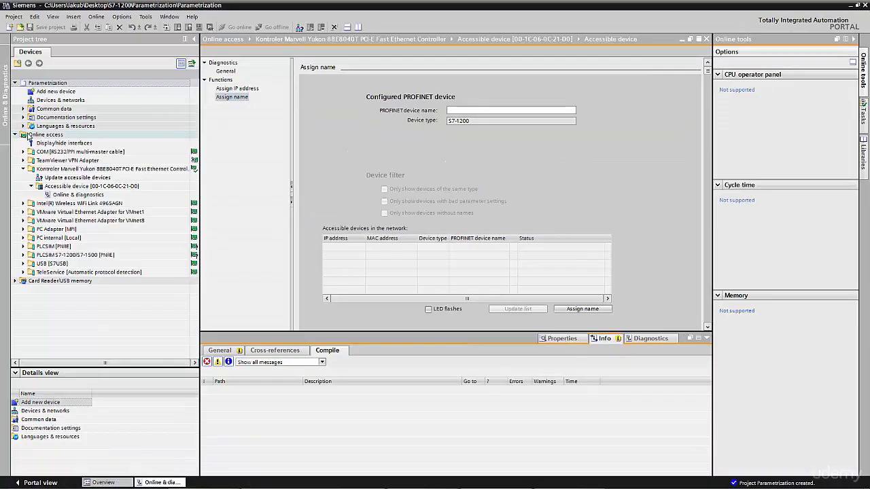
click(15, 136)
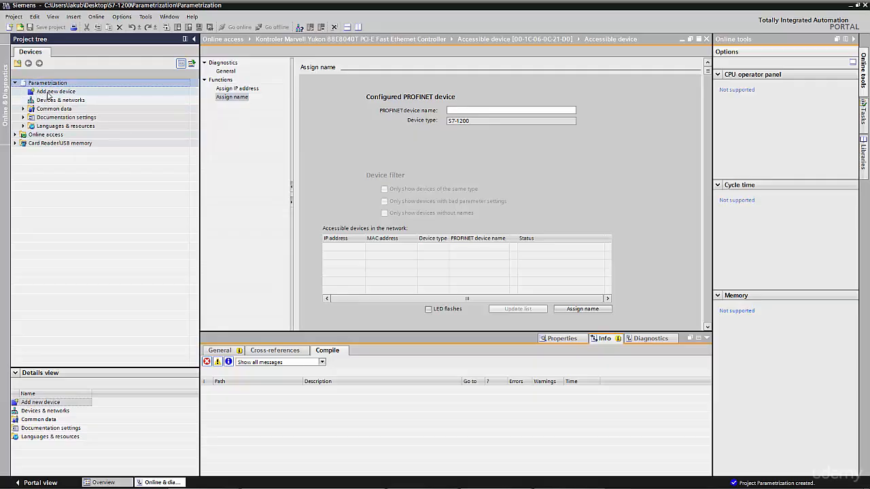
click(49, 94)
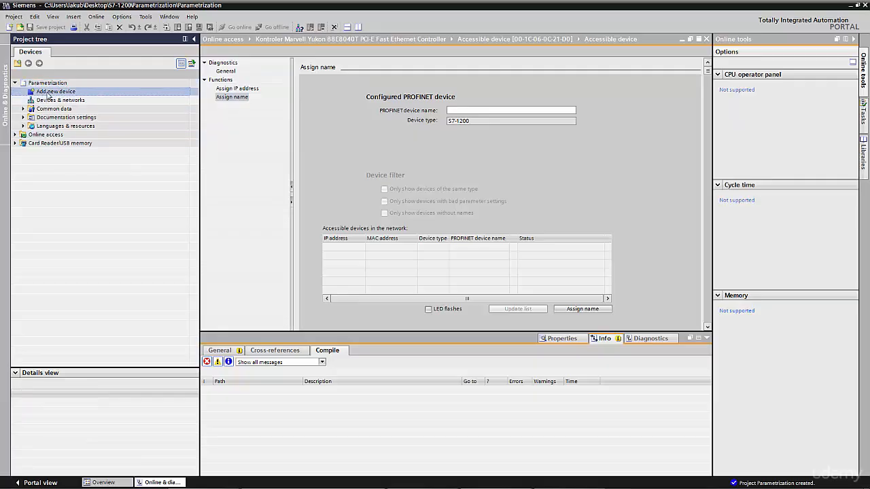
double_click(49, 95)
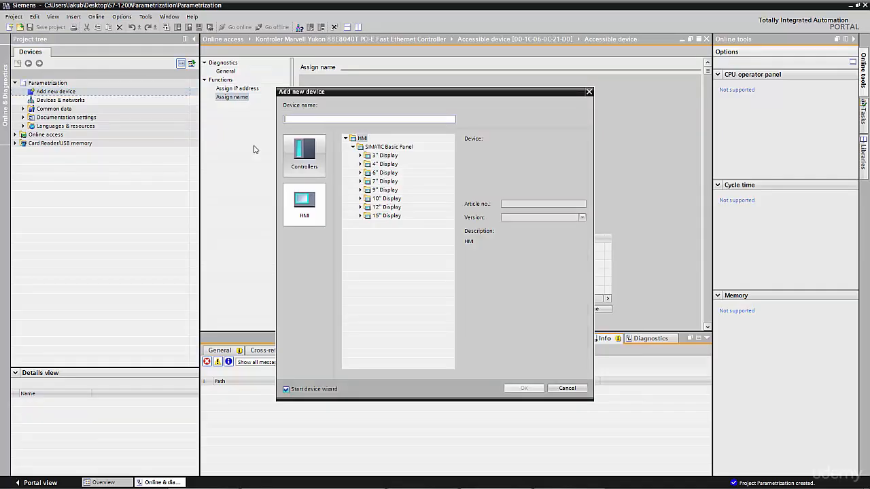
click(320, 163)
click(353, 147)
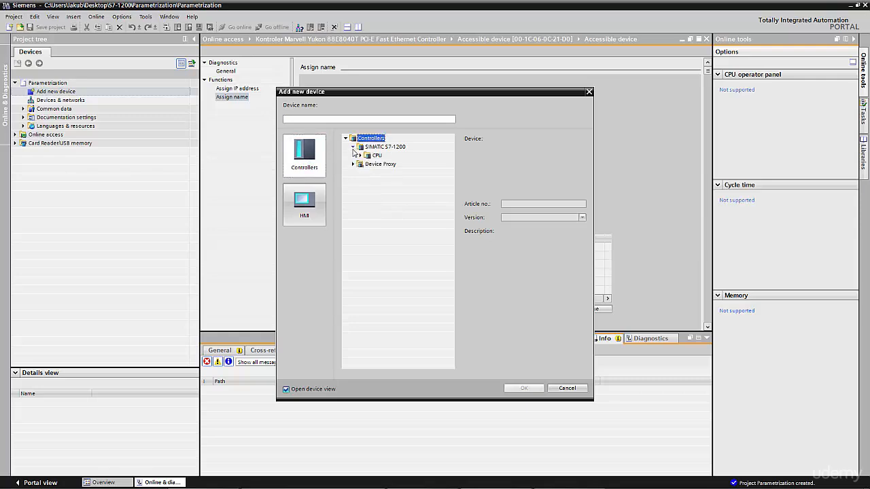
click(360, 156)
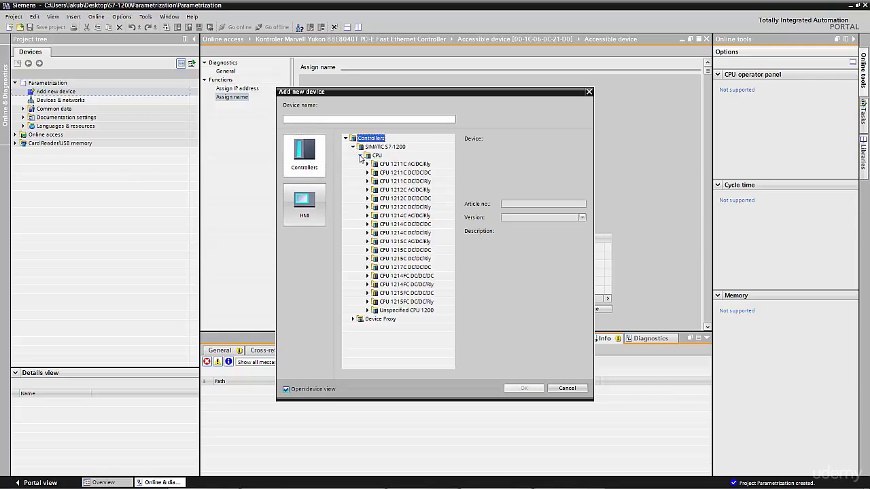
click(368, 216)
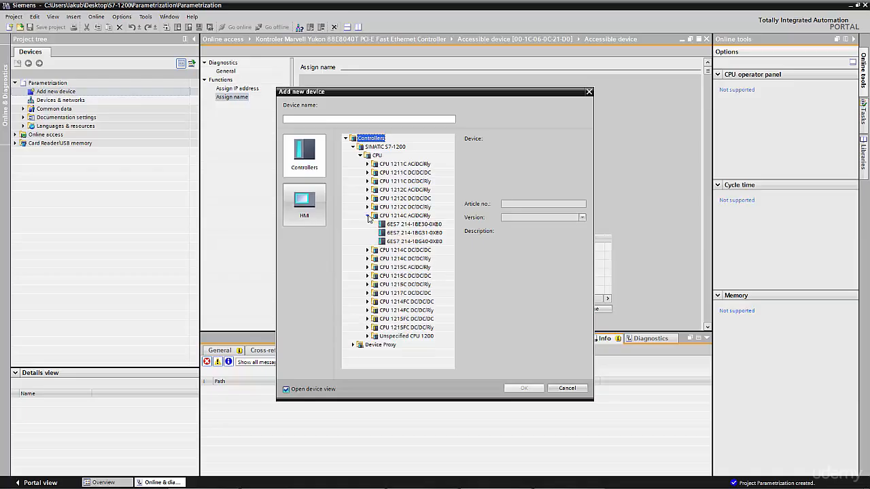
click(422, 233)
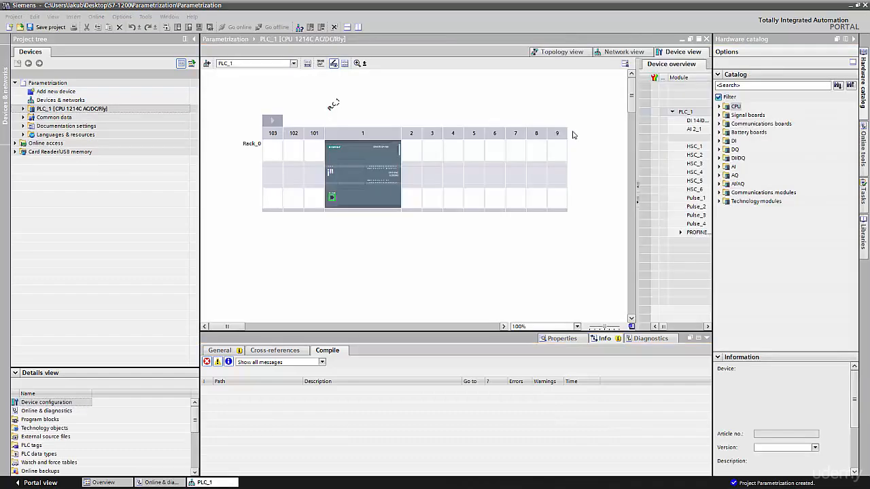
Insert the DQ 4x24VDC signal board 6ES7 222-1BD30-0XB0 into the CPU of PLC_1
click(23, 109)
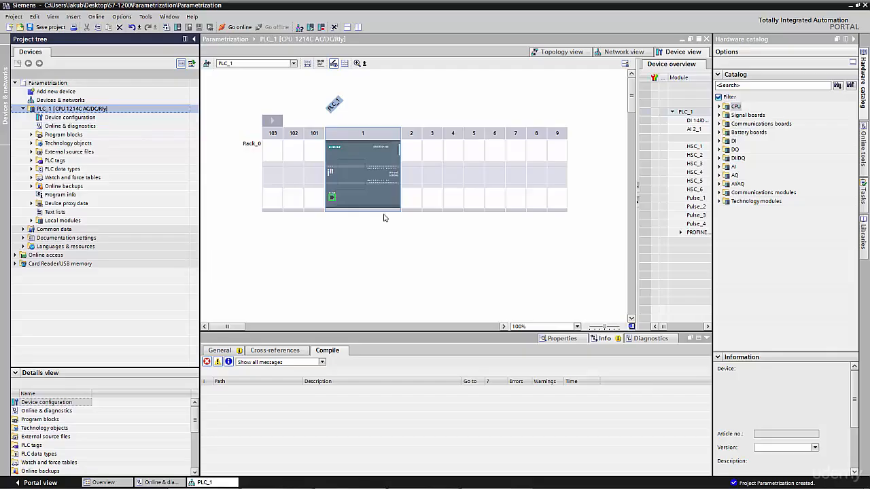
click(367, 153)
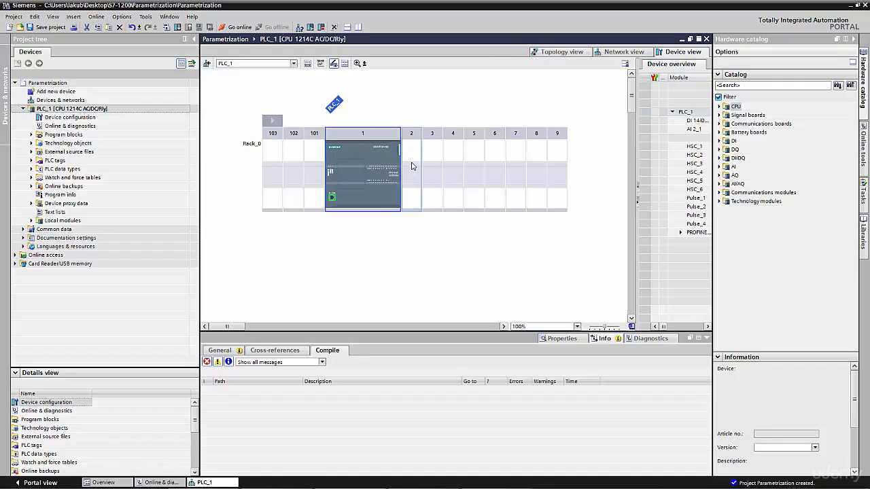
click(720, 116)
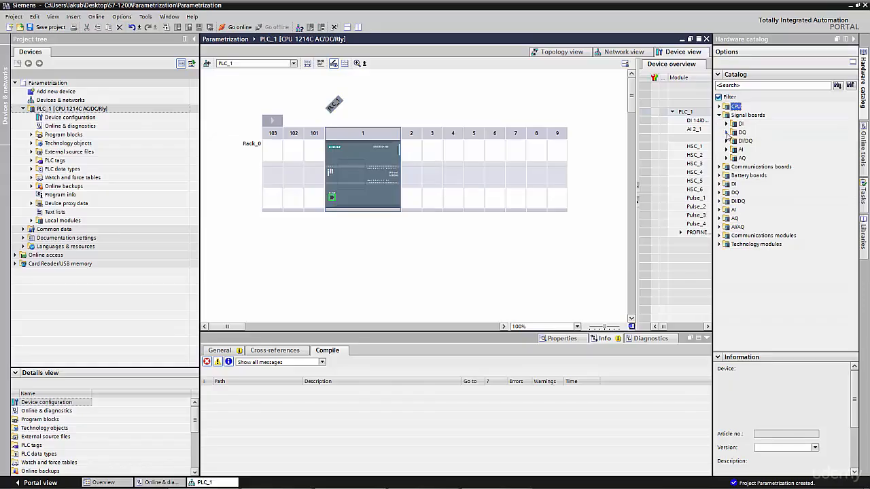
click(726, 132)
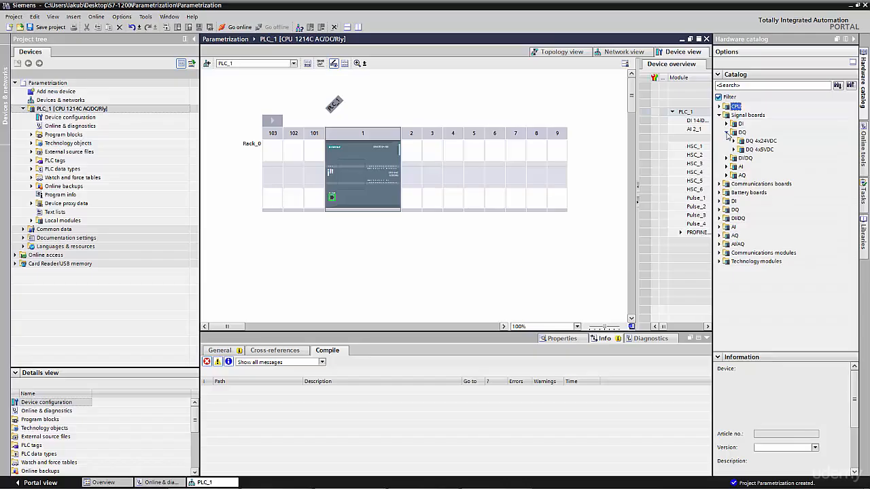
click(735, 140)
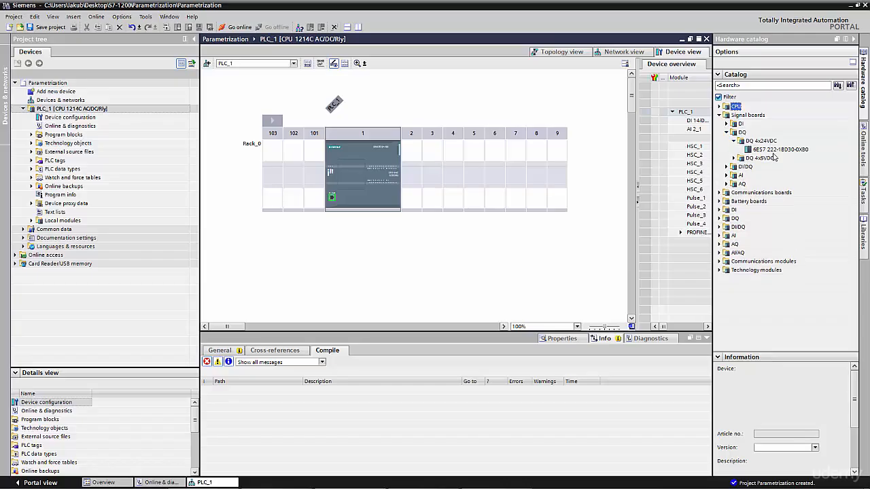
drag(773, 153, 361, 182)
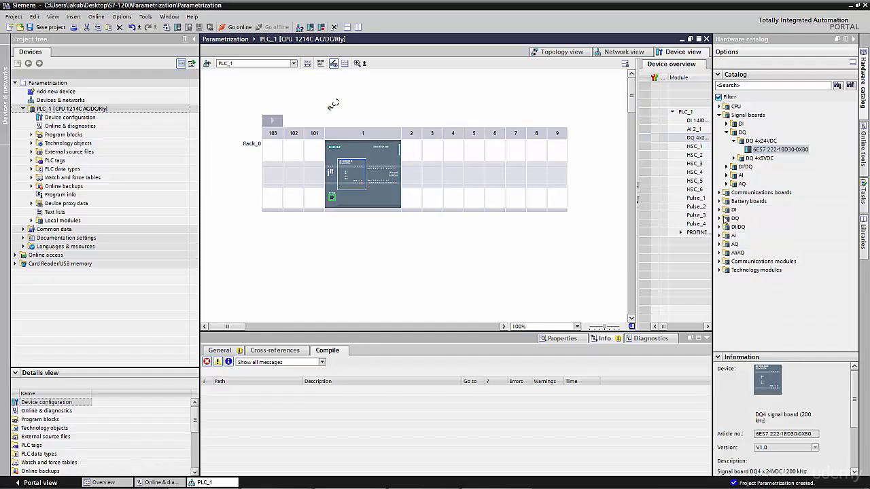
Insert the DQ 8x24VDC digital output module 6ES7 222-1BF32-0XB0 into rack slot 2 beside the CPU
click(720, 218)
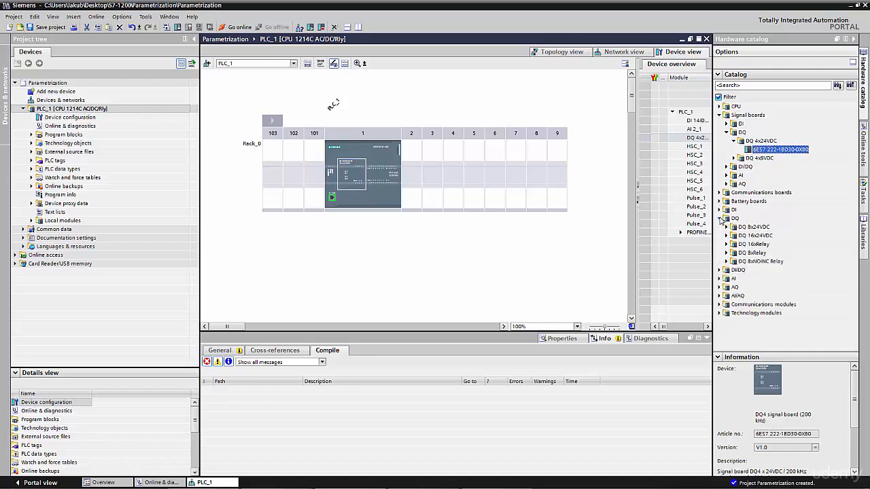
click(727, 227)
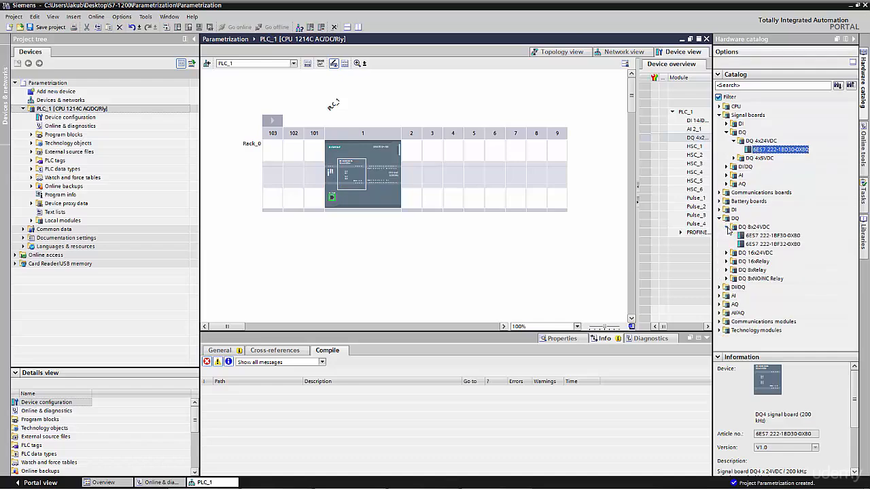
click(782, 245)
drag(785, 248, 420, 174)
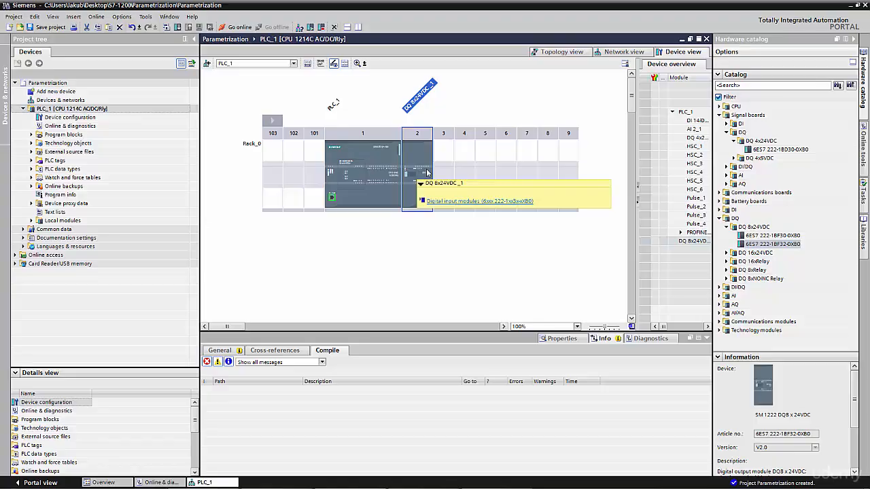
Open the Ethernet address settings in the properties of the CPU's PROFINET interface
click(352, 200)
click(331, 200)
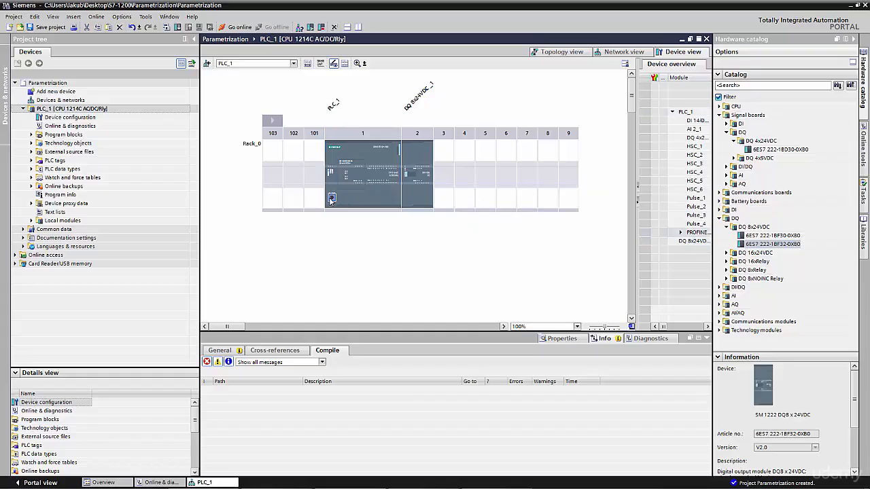
double_click(331, 200)
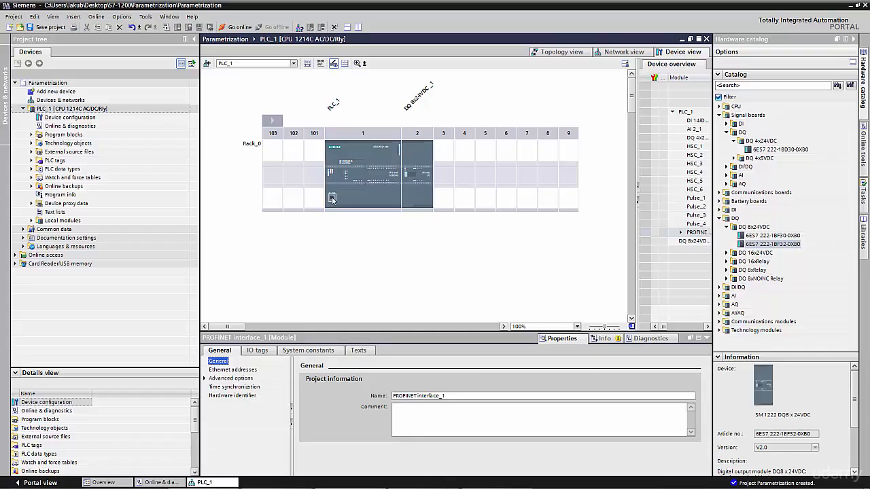
click(336, 227)
click(332, 199)
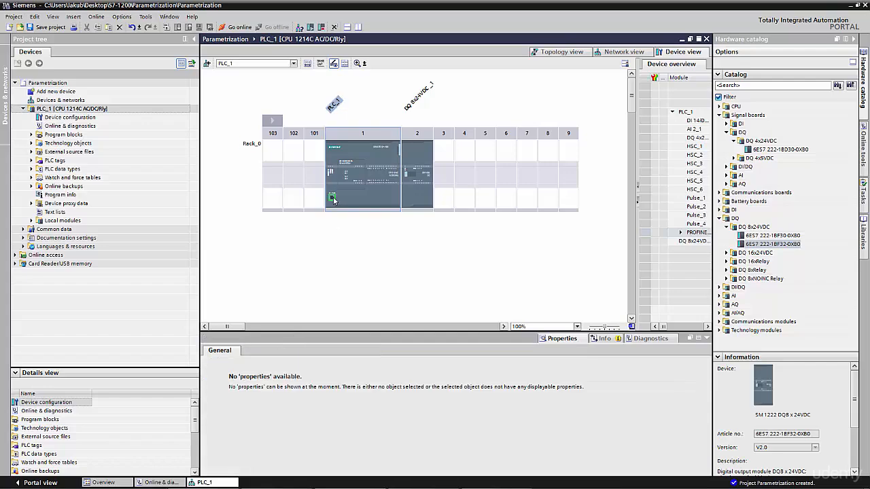
click(333, 198)
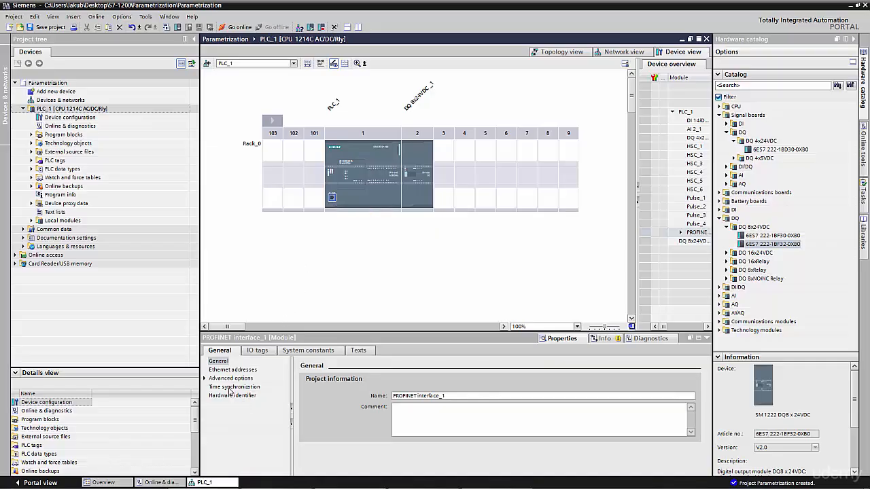
click(224, 370)
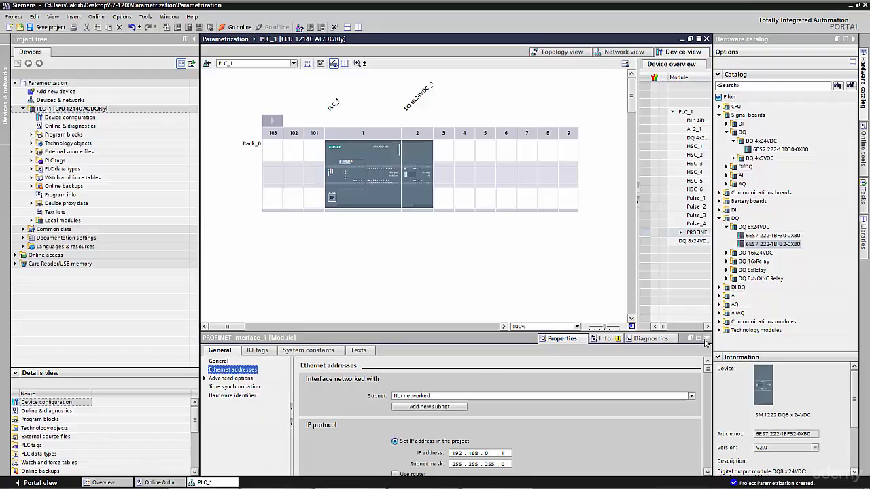
Connect the CPU's PROFINET interface to a newly added subnet
click(706, 340)
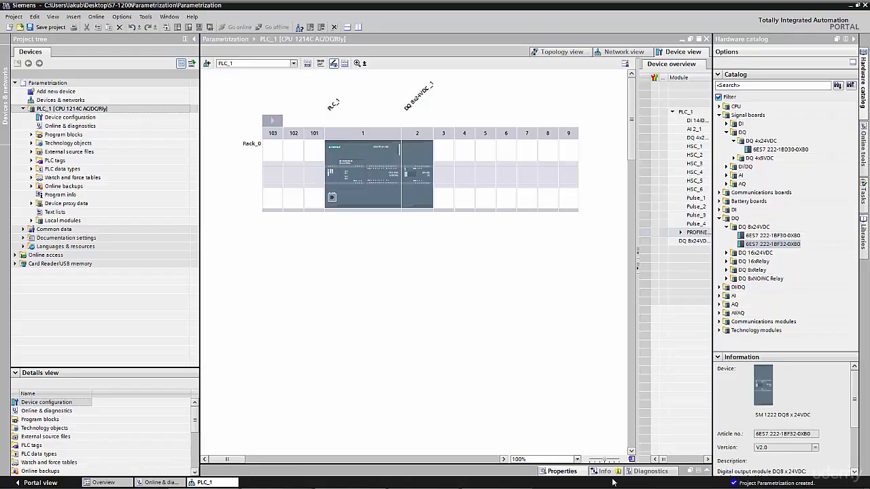
click(707, 473)
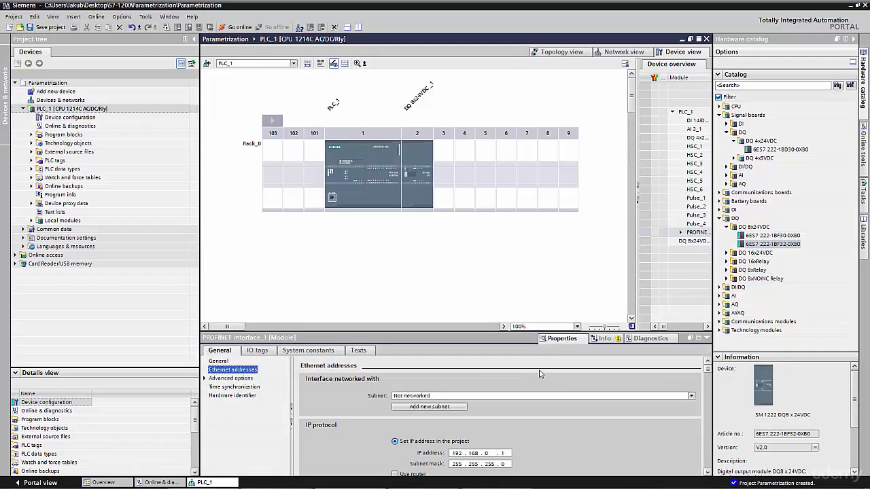
click(691, 397)
click(690, 403)
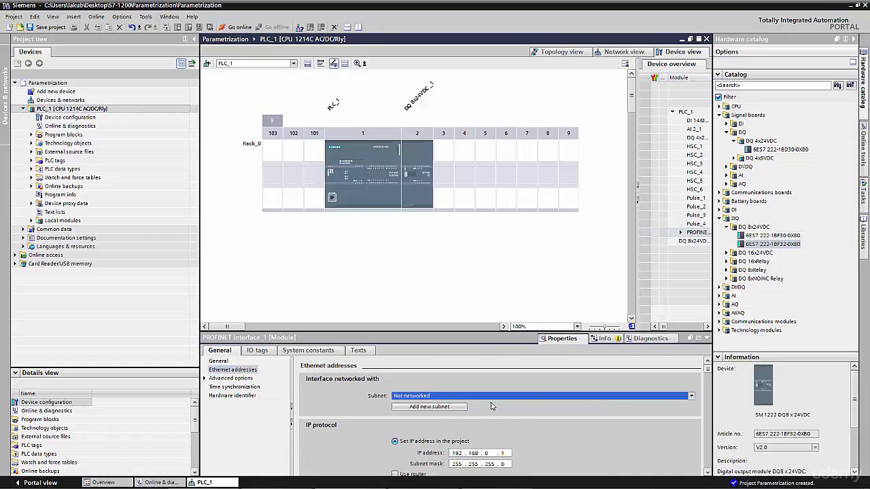
click(450, 408)
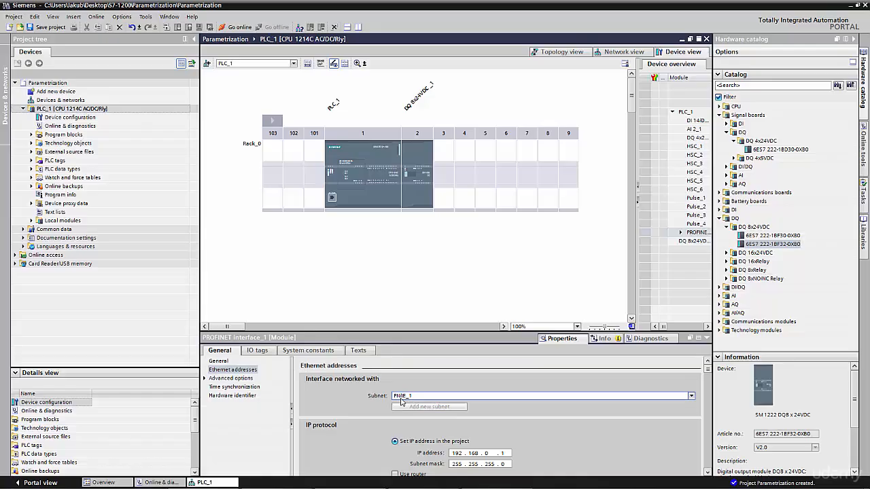
Set the PROFINET interface's IP address to 192.168.0.8
click(709, 474)
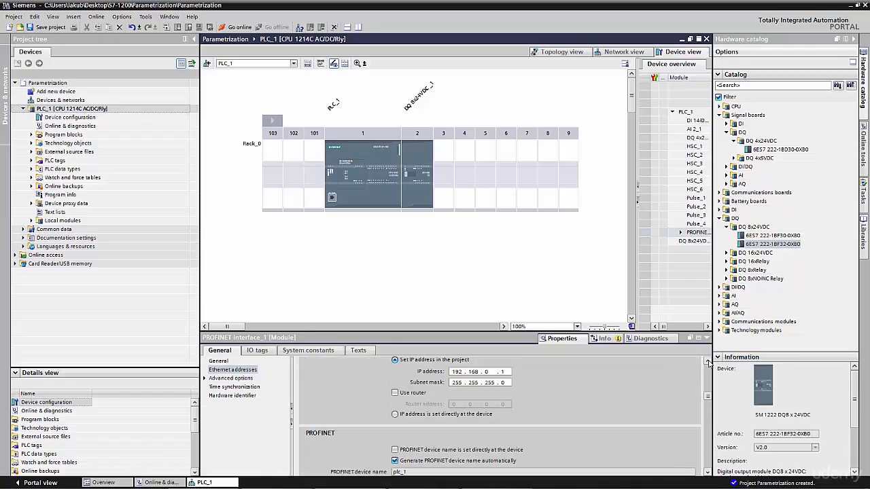
click(709, 363)
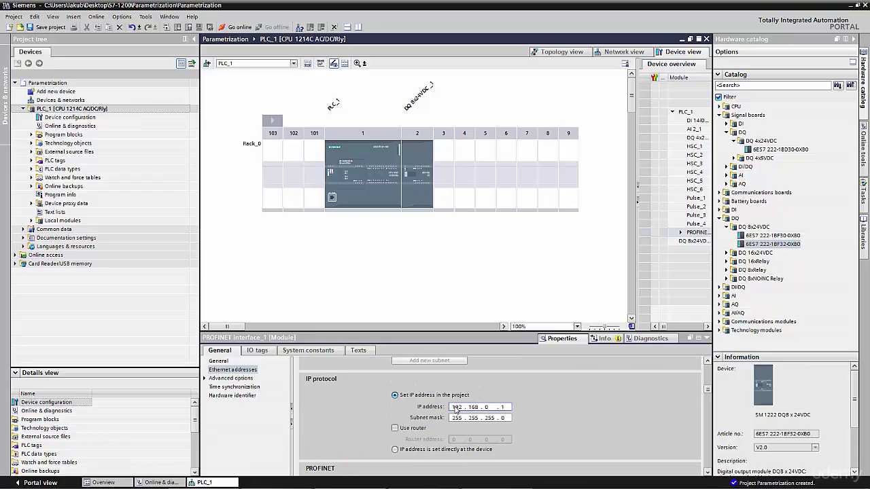
double_click(504, 407)
text(8)
click(486, 408)
Review the interface's PROFINET device name, advanced options, time synchronization, hardware identifier and general settings, and return to the Ethernet addresses
scroll(707, 391, down, 2)
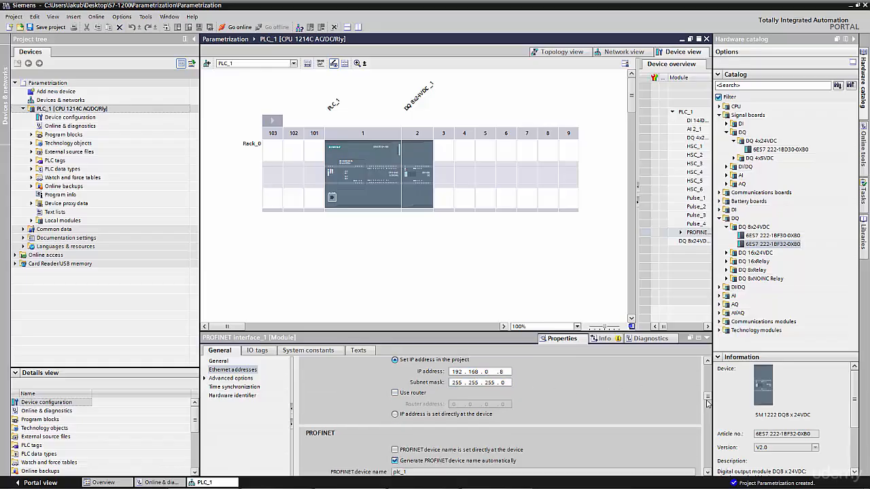
scroll(707, 403, down, 2)
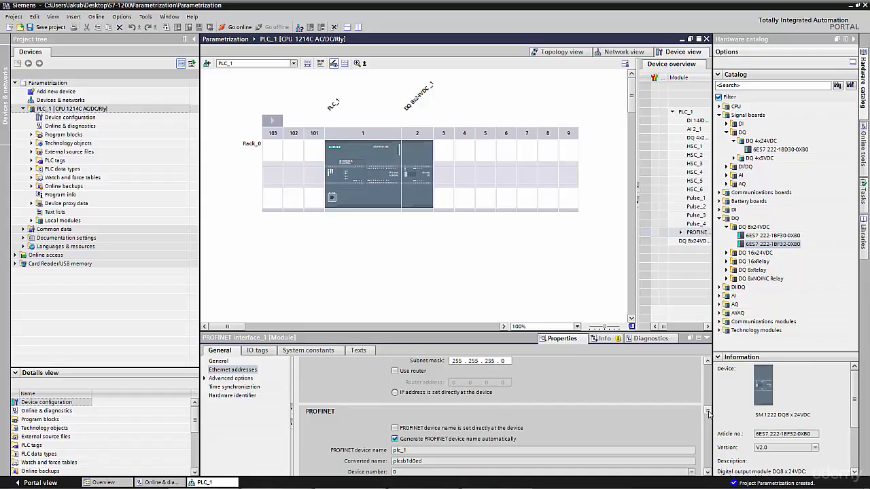
scroll(709, 419, down, 1)
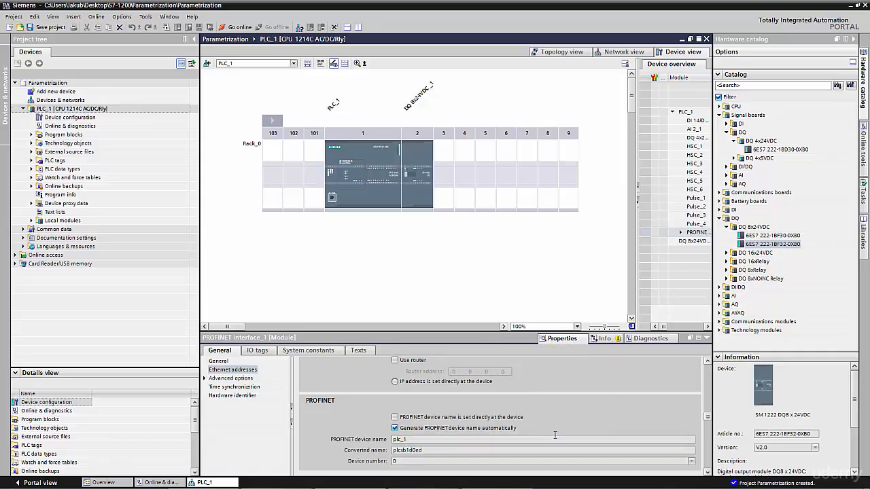
scroll(707, 422, down, 1)
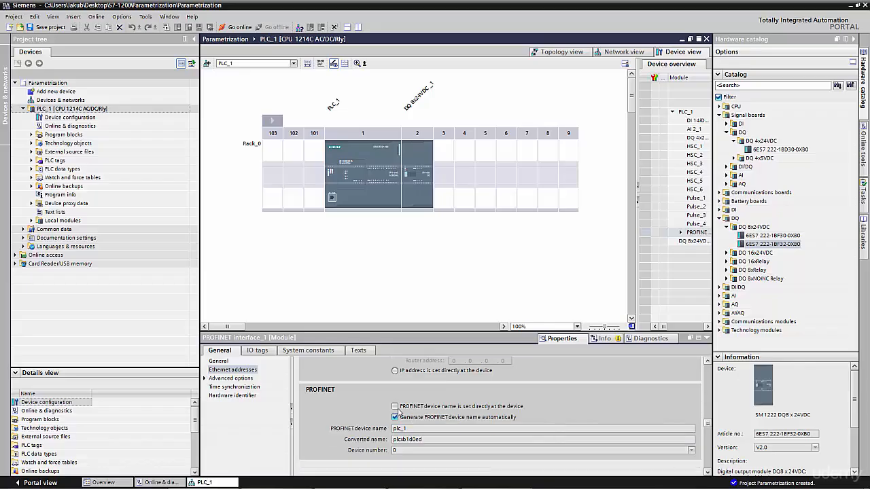
click(204, 379)
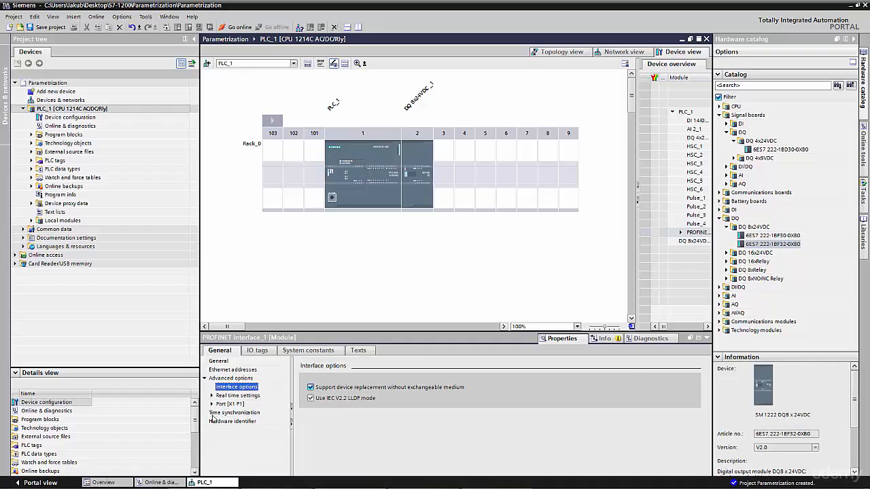
click(214, 415)
click(237, 423)
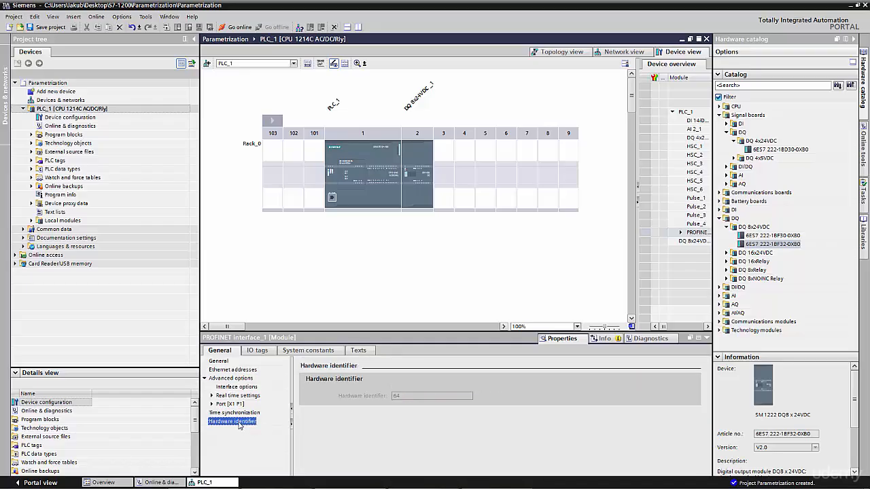
click(219, 362)
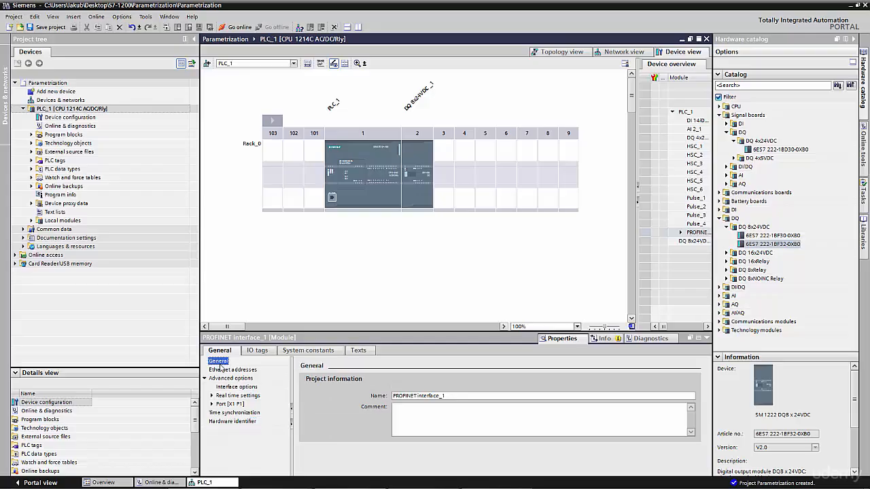
click(224, 370)
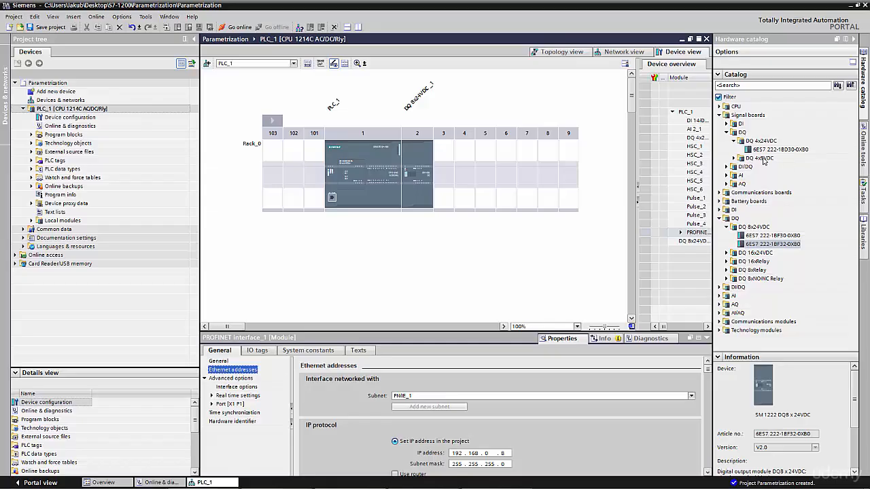
Examine the rack's DQ 8x24VDC module and the CPU's I/O address properties in the device view
click(352, 204)
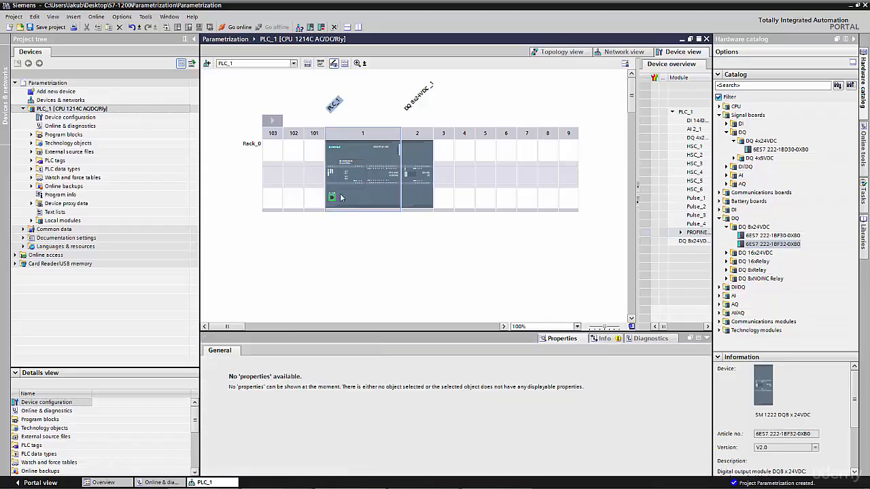
click(416, 167)
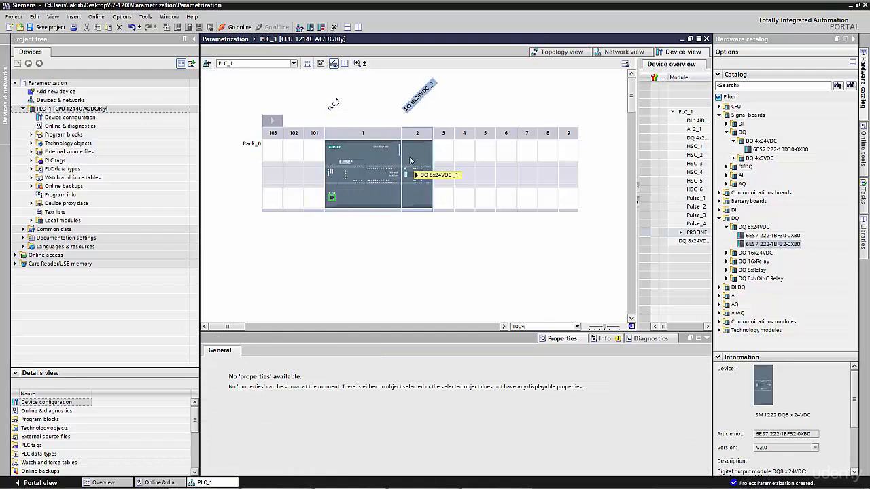
click(391, 190)
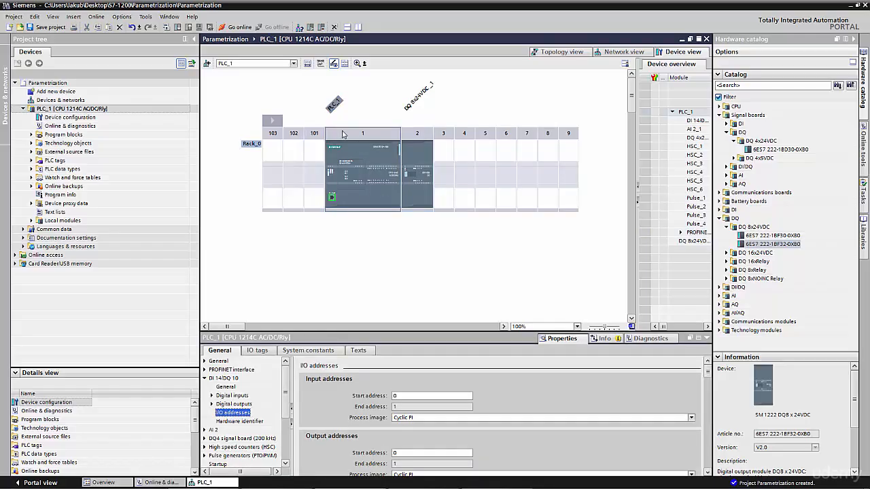
click(366, 157)
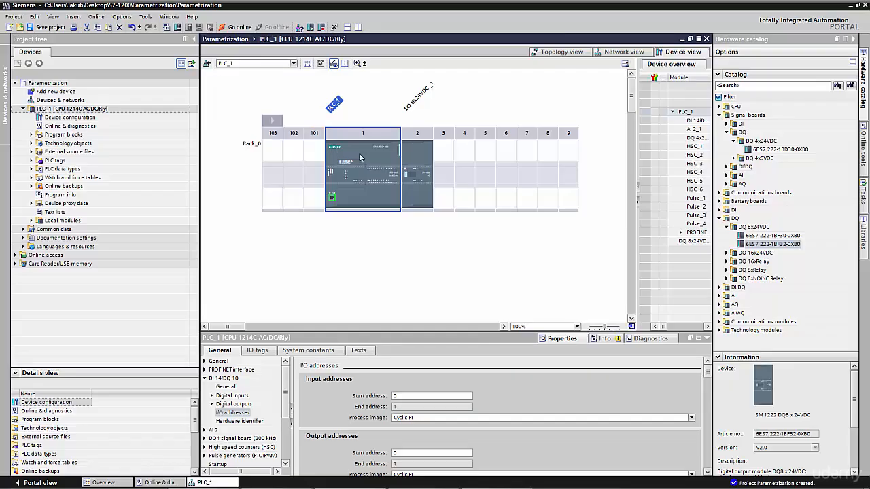
click(412, 188)
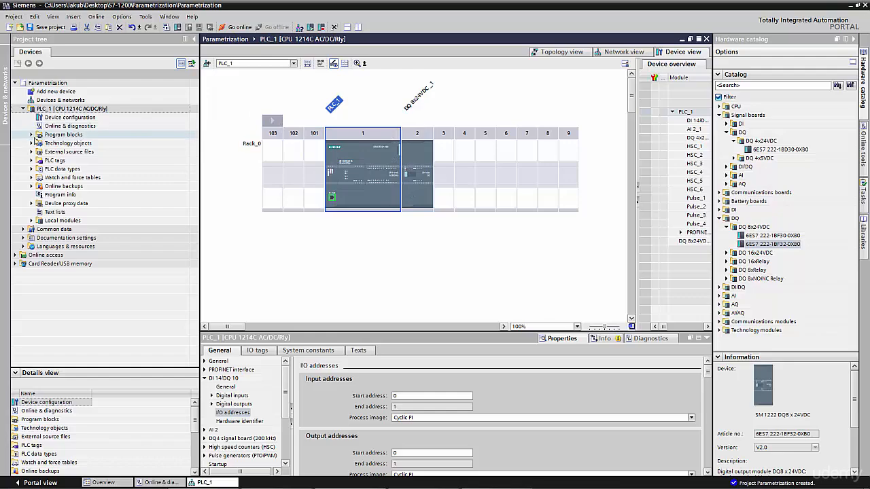
Expand the program blocks of PLC_1 in the project tree and select Main [OB1]
click(34, 139)
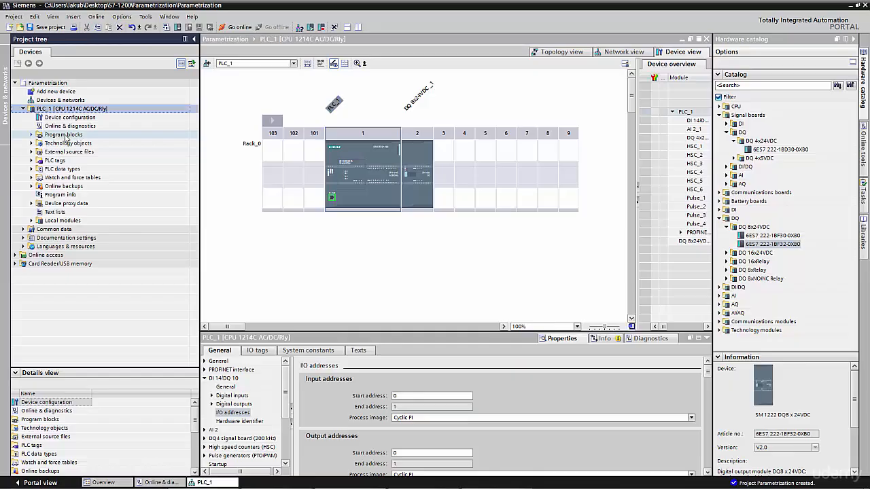
double_click(63, 136)
click(68, 151)
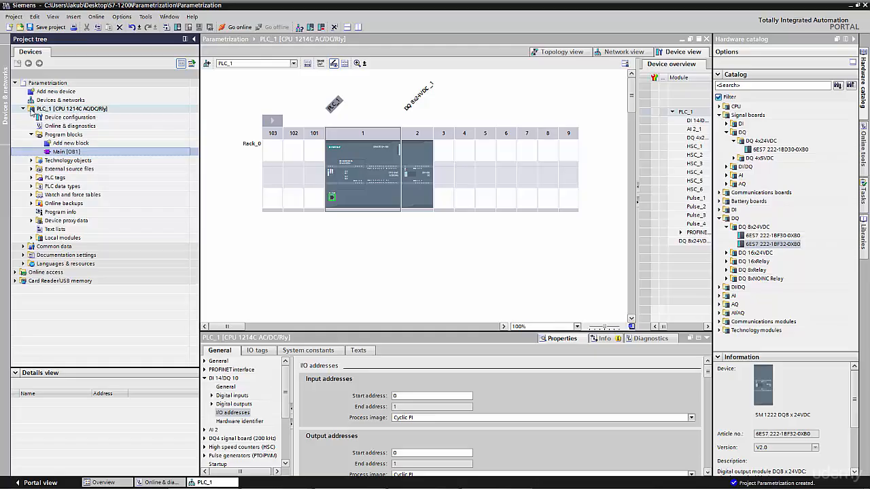
click(42, 110)
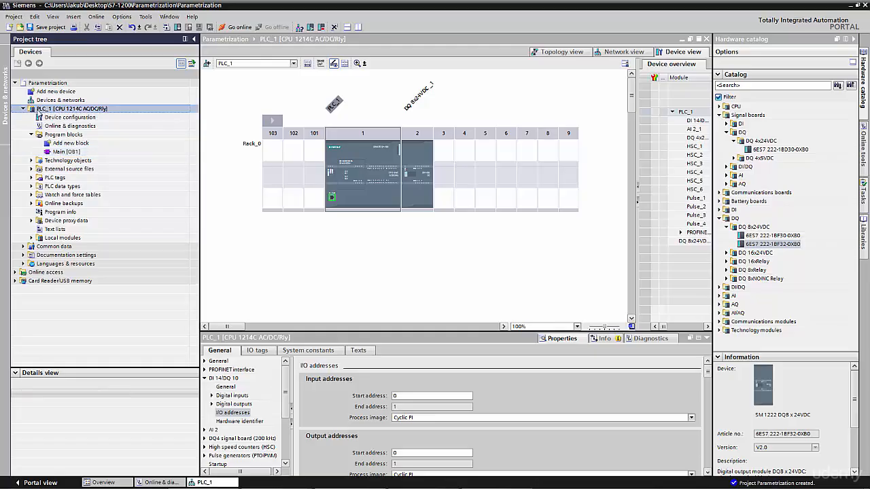
right_click(46, 113)
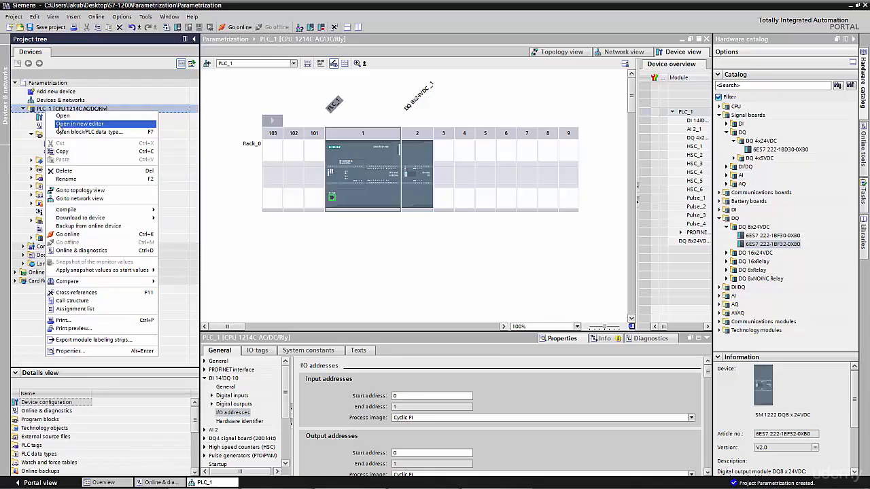
mouse_move(83, 221)
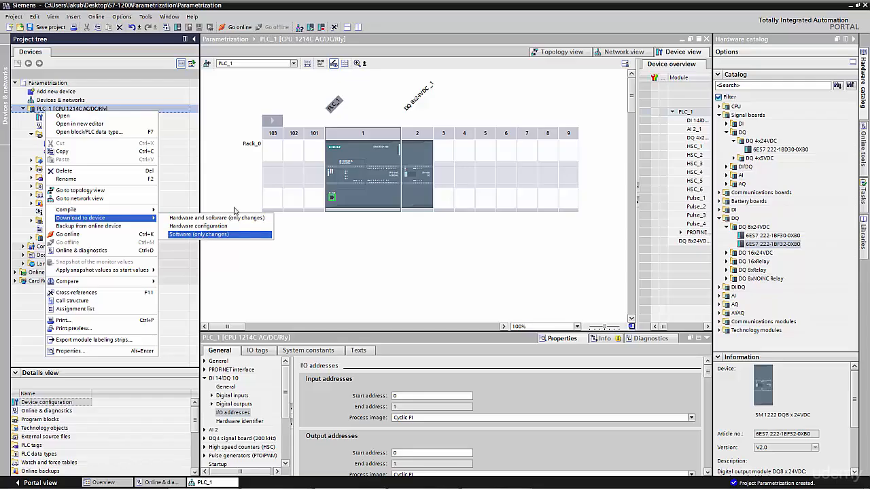
click(379, 159)
Start the download of PLC_1 with PN/IE as the PG/PC interface type and PN/IE_1 as the connection to interface/subnet
click(379, 159)
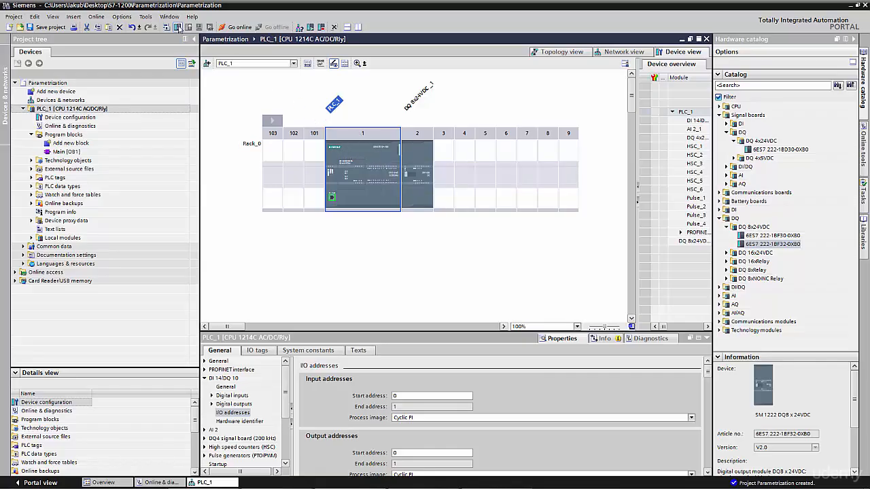
click(177, 27)
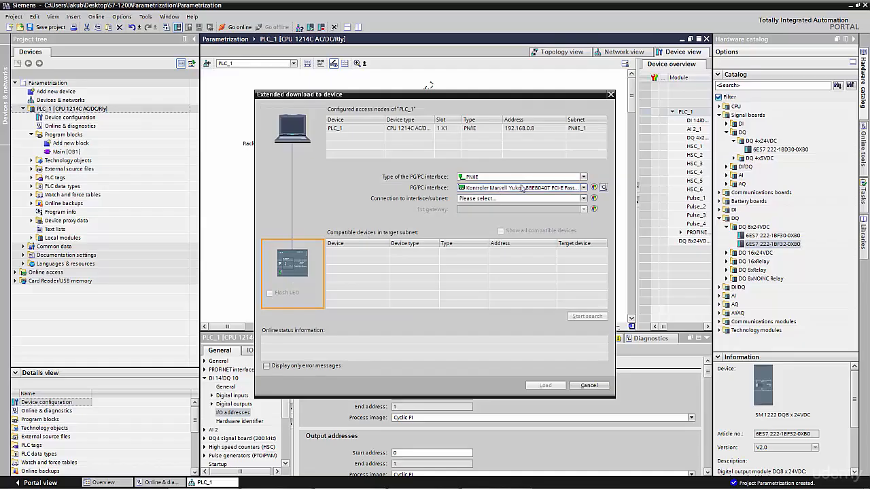
click(584, 179)
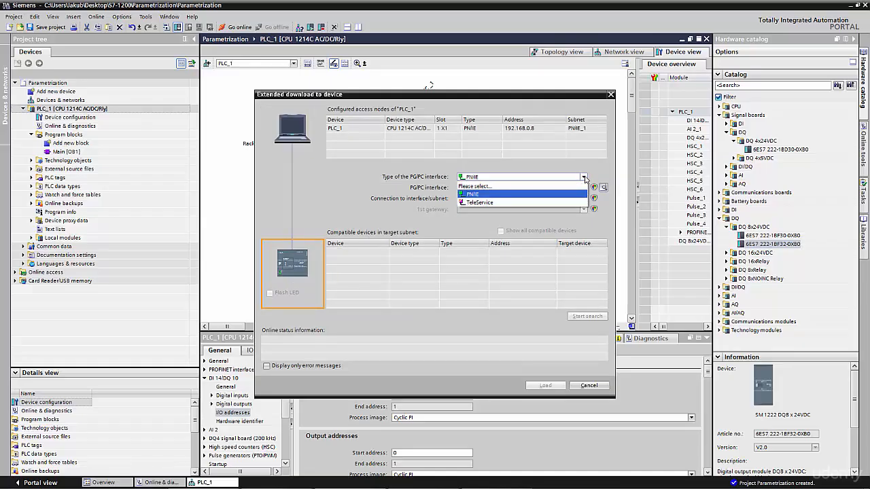
click(517, 187)
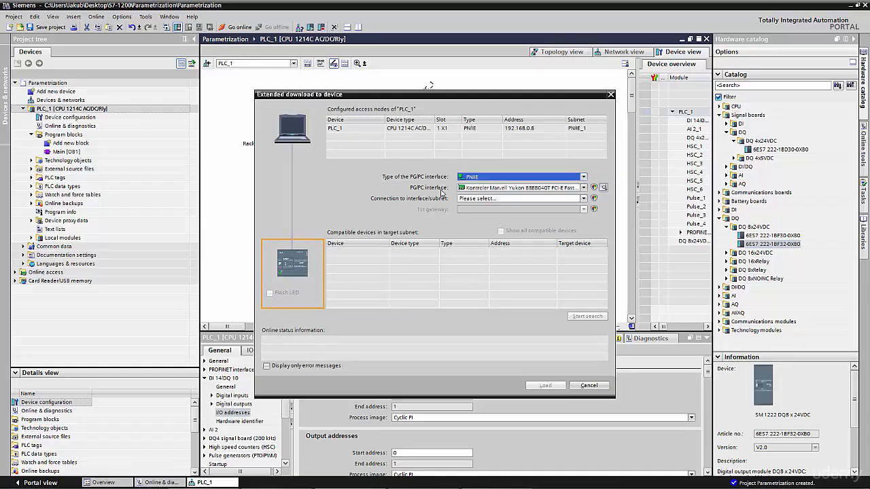
click(523, 199)
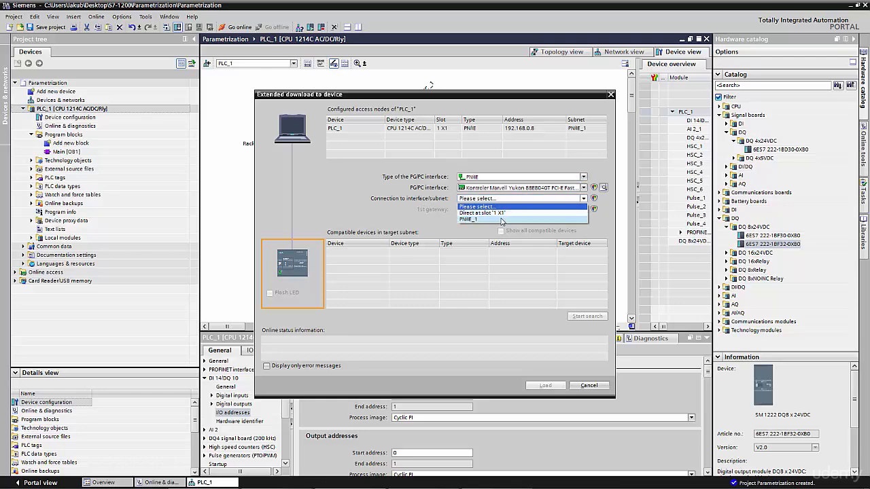
click(502, 219)
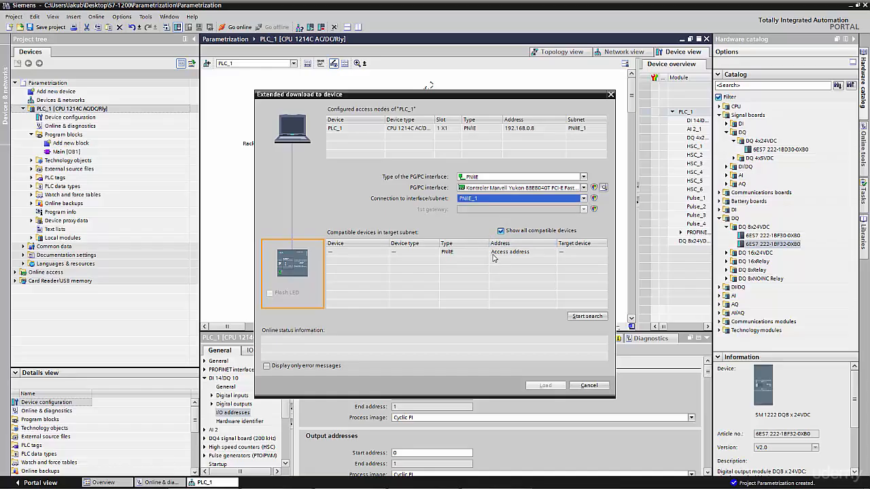
Search the target subnet for compatible devices and begin loading to the accessible S7-1200
click(579, 317)
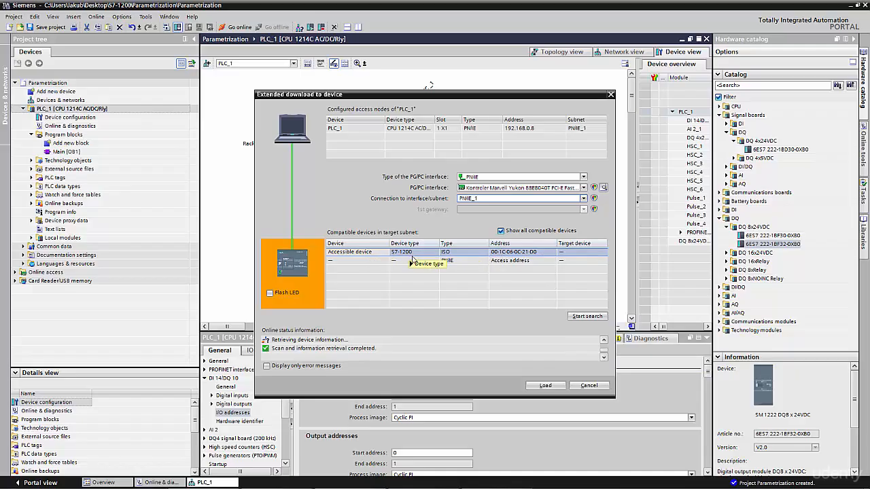
mouse_move(407, 254)
click(545, 386)
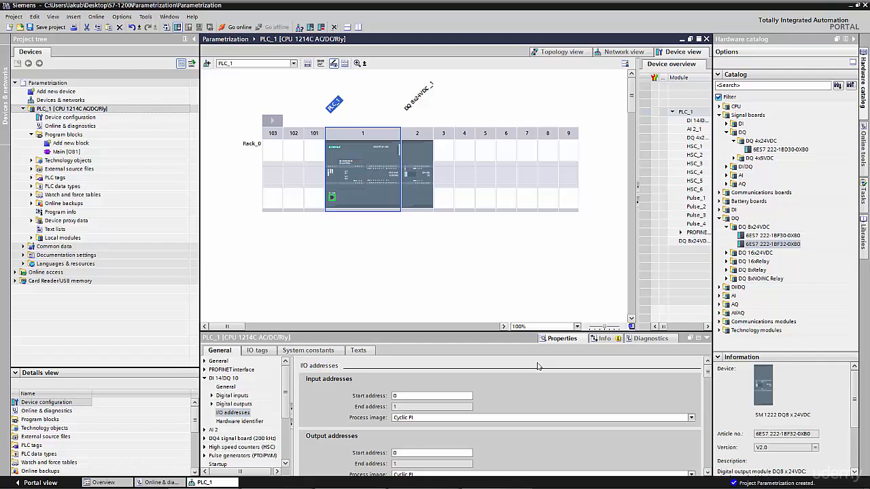
Load the device configuration and software to PLC_1, enable Start all for the modules, and finish the download
key(ctrl+l)
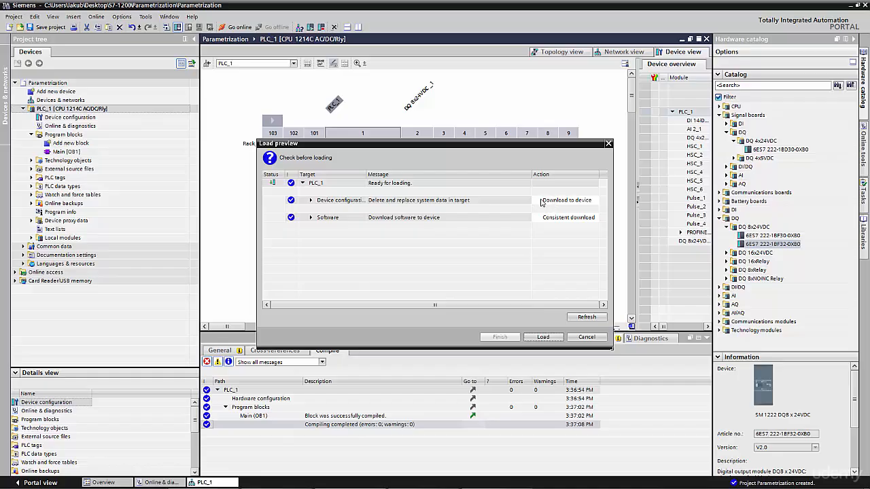
click(544, 338)
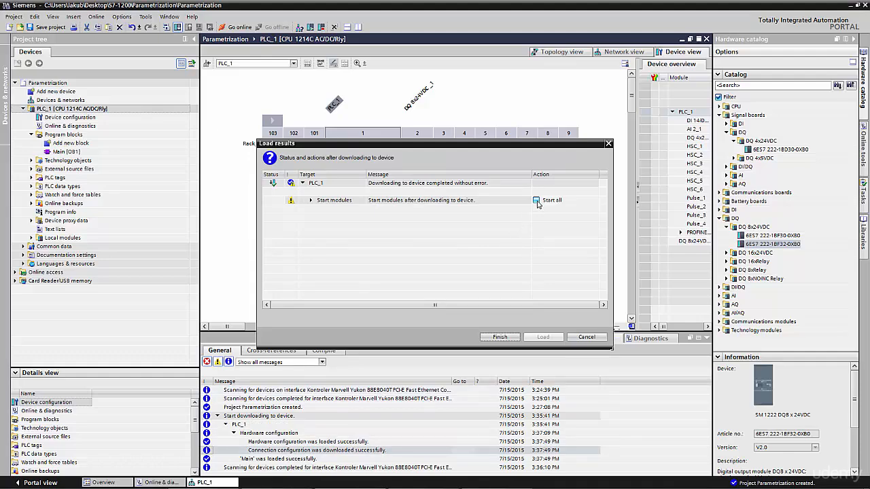
click(536, 201)
click(507, 338)
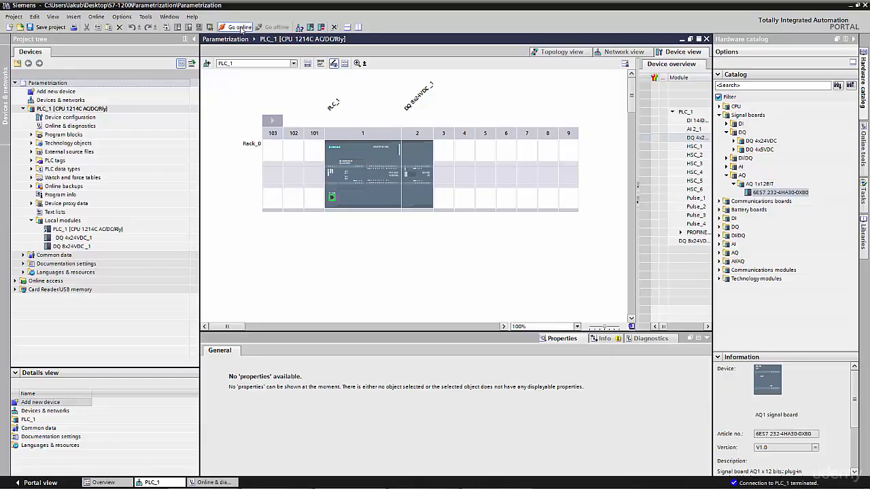
Go online with PLC_1 and check the article number of the DQ 4x24VDC signal board in its catalog information
click(239, 27)
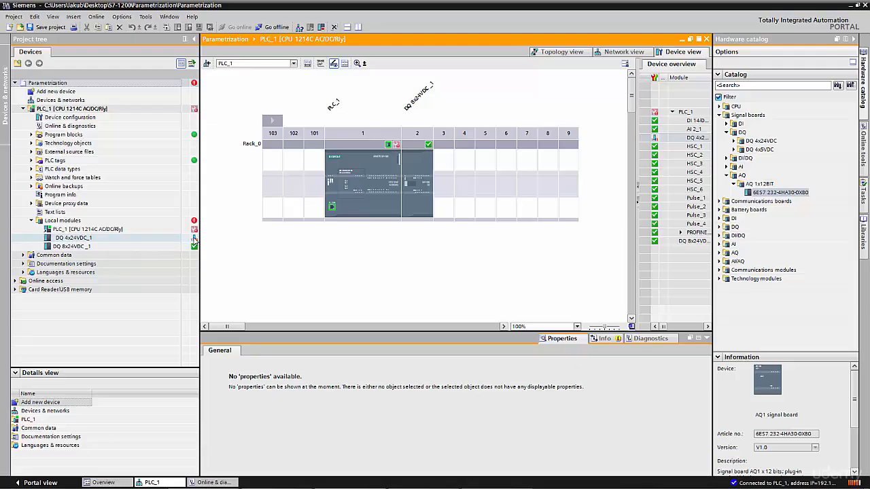
click(356, 191)
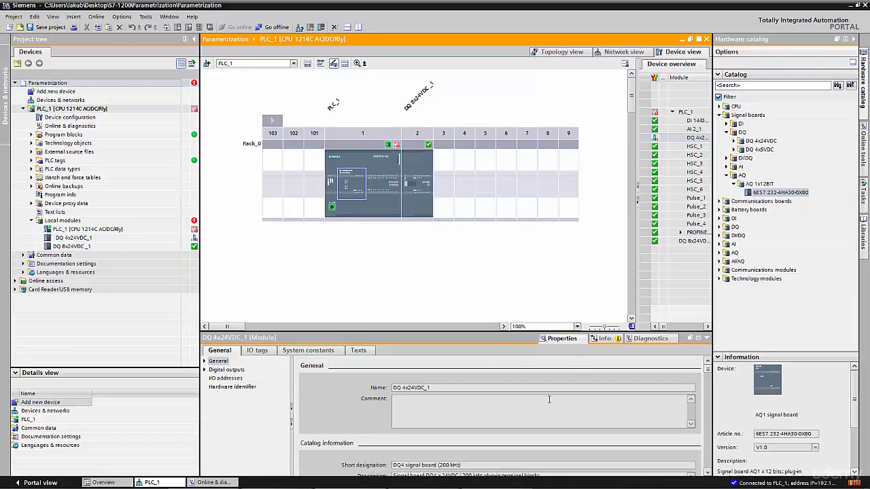
drag(708, 372, 709, 412)
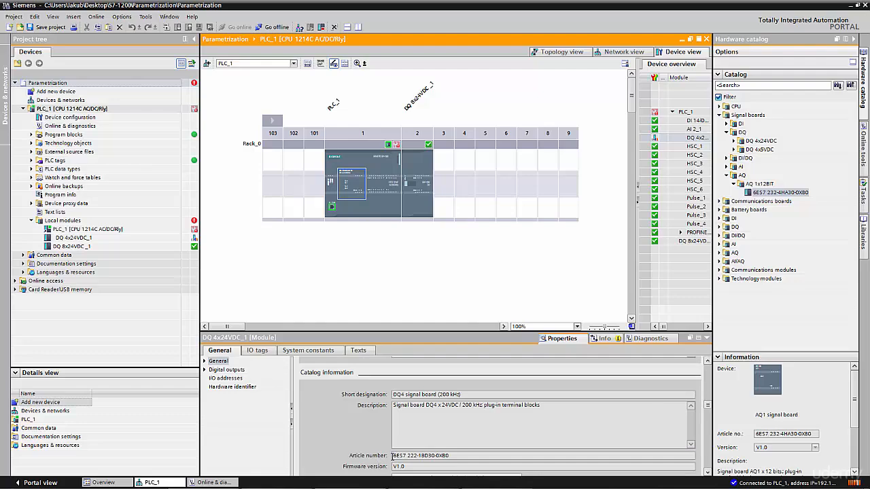
double_click(412, 457)
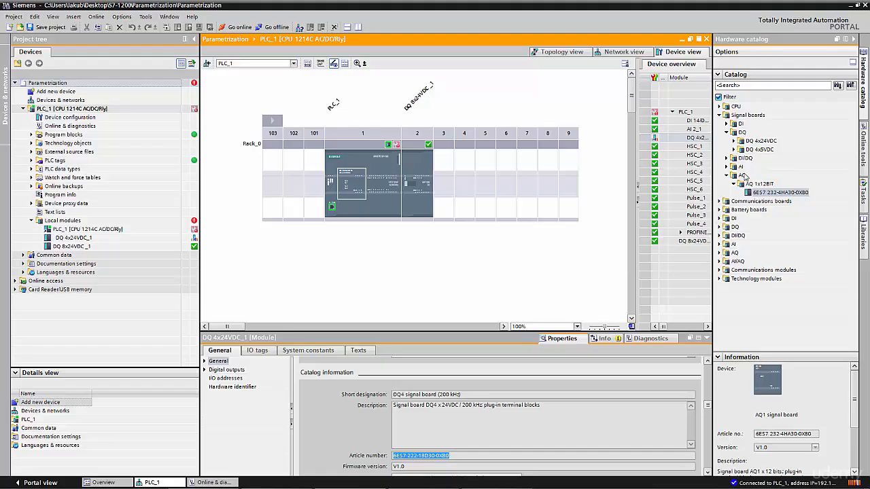
click(384, 277)
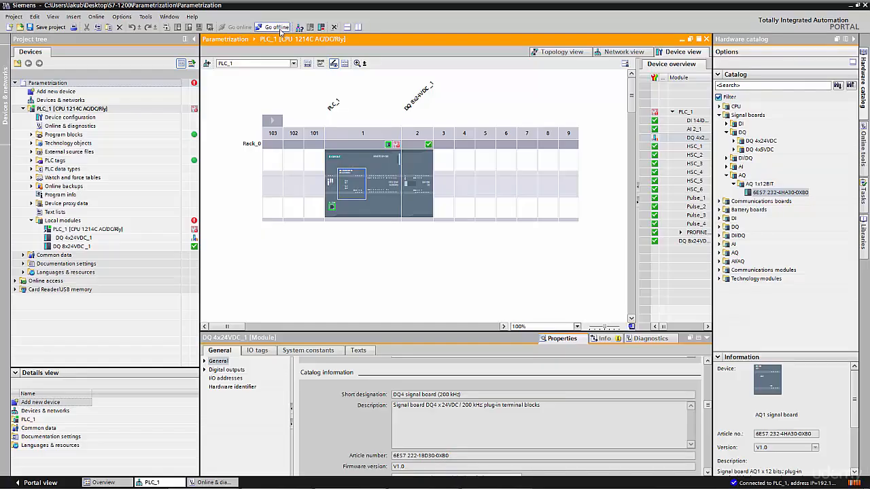
Go offline and replace the CPU's DQ 4x24VDC signal board with the AQ 1x12BIT board 6ES7 232-4HA30-0XB0
click(280, 31)
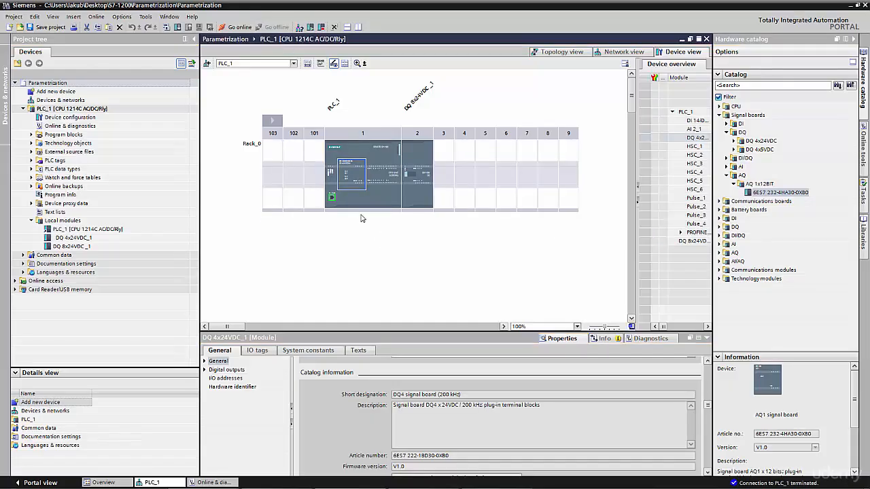
right_click(356, 184)
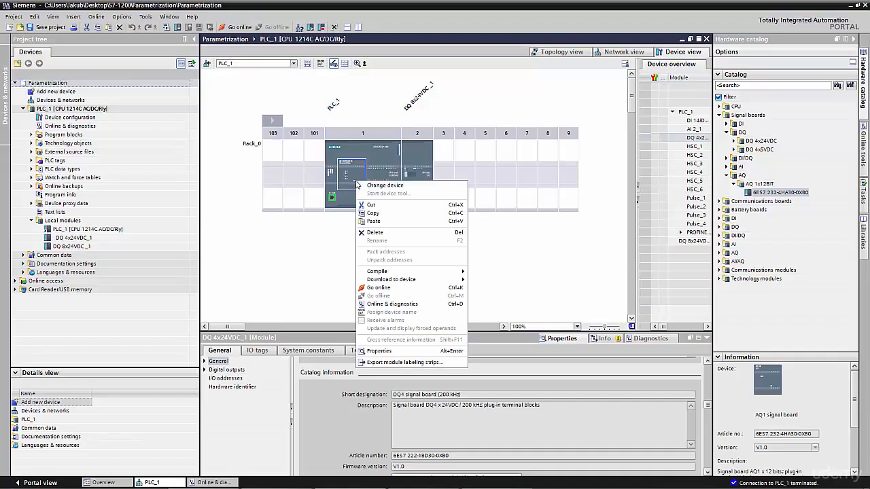
click(378, 234)
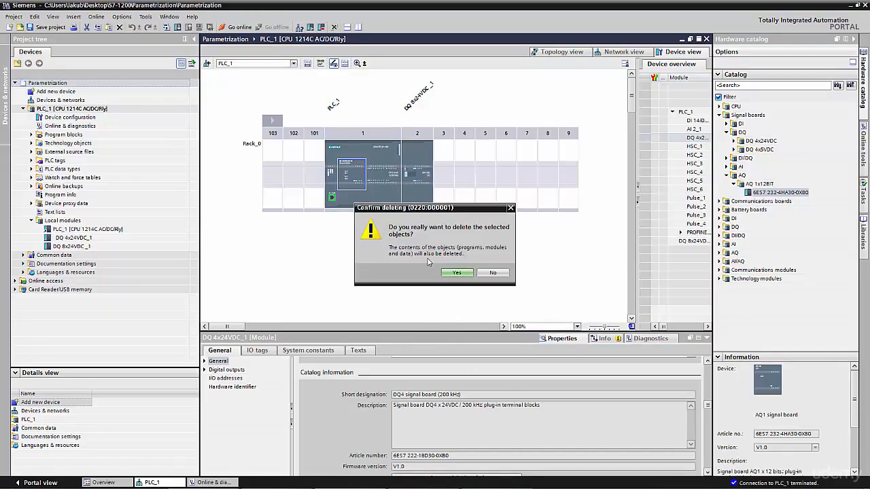
click(455, 273)
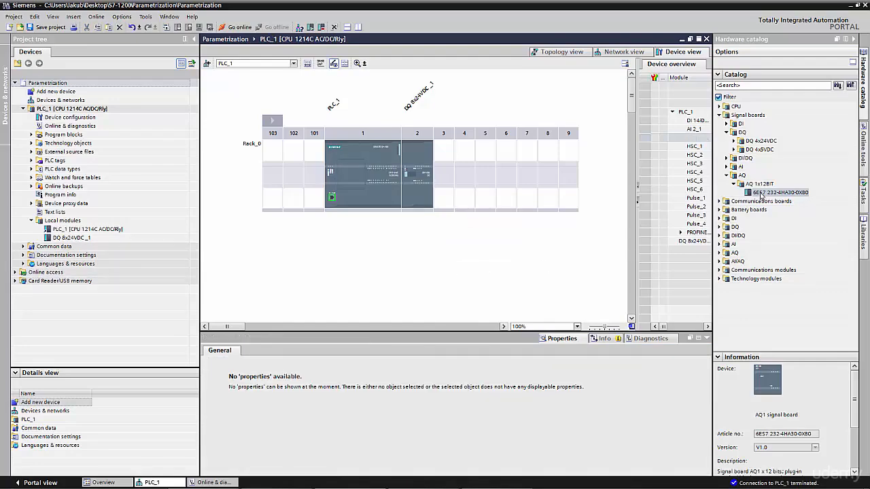
drag(762, 193, 354, 175)
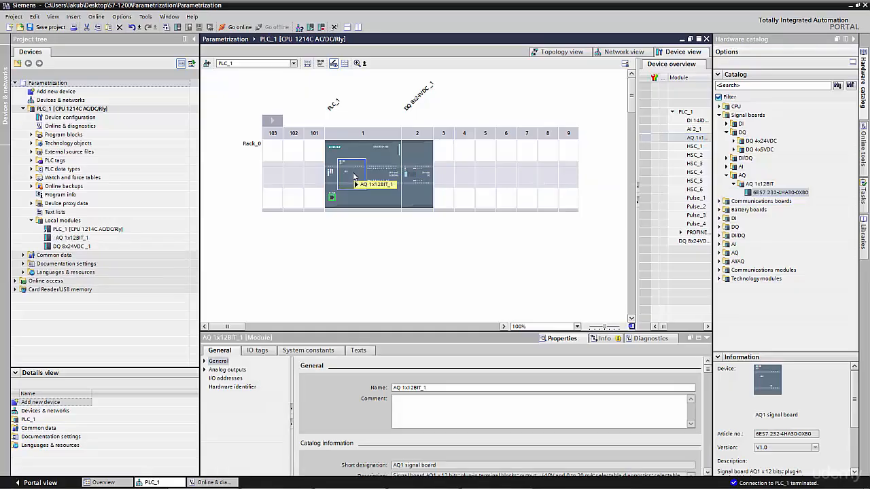
Download the changed configuration to PLC_1 with Start all enabled for the modules, and go online with the CPU
click(360, 152)
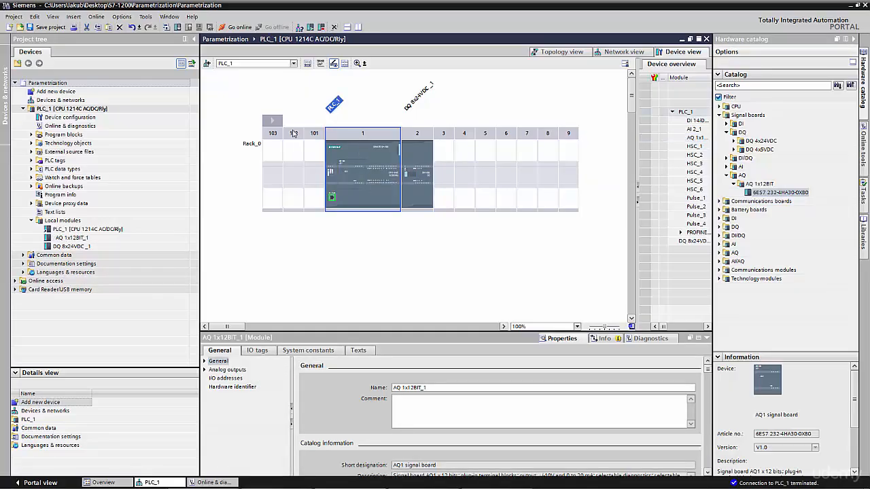
click(178, 28)
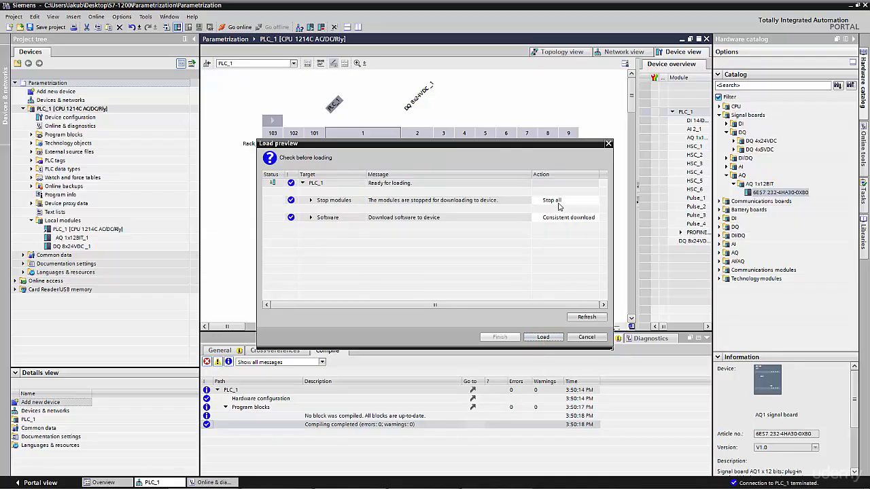
click(548, 338)
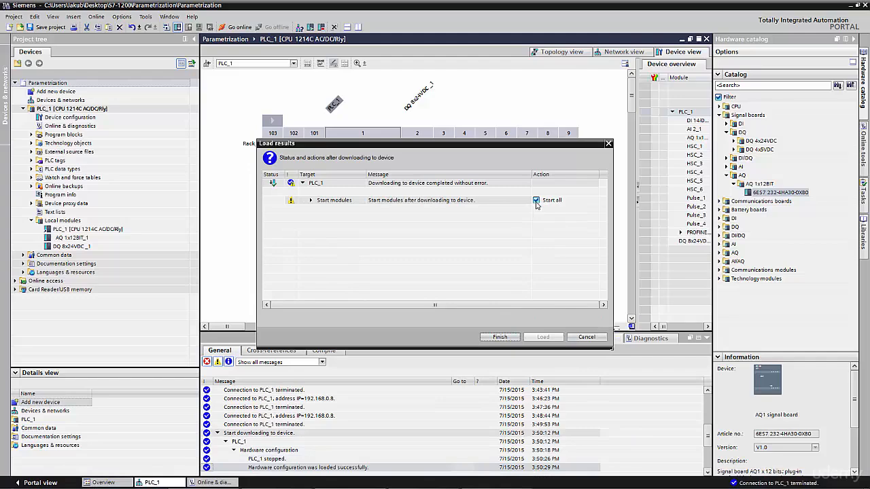
click(501, 338)
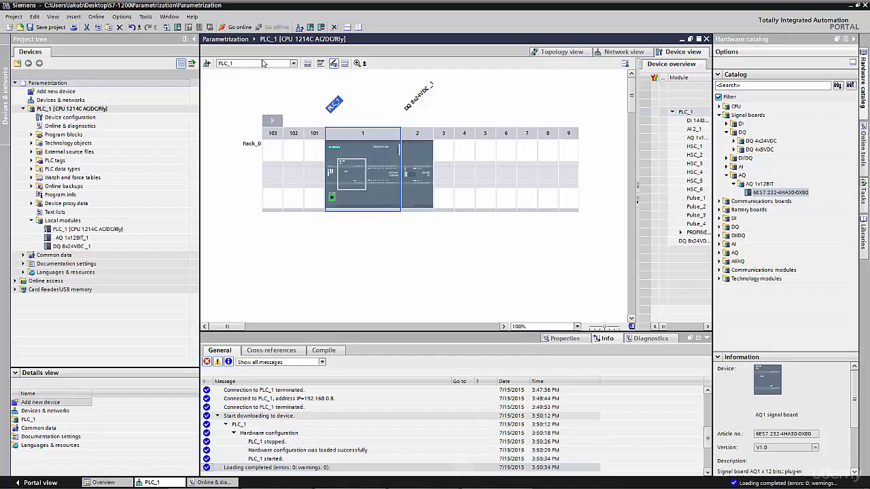
click(244, 28)
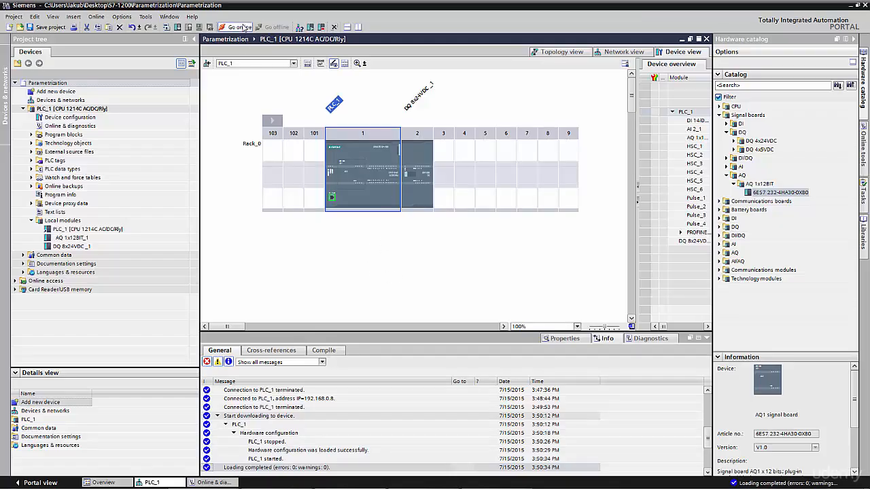